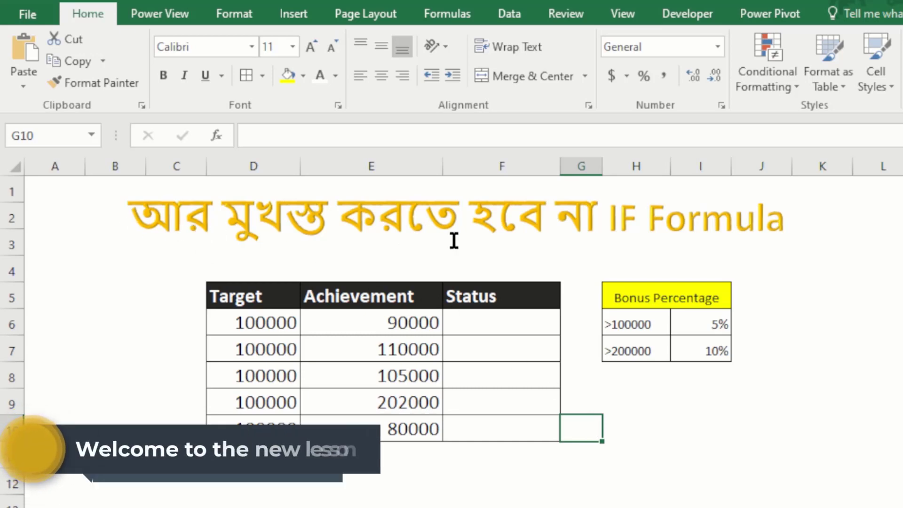
- Review the Target, Achievement and Status table alongside the Bonus Percentage table
click(797, 225)
click(870, 292)
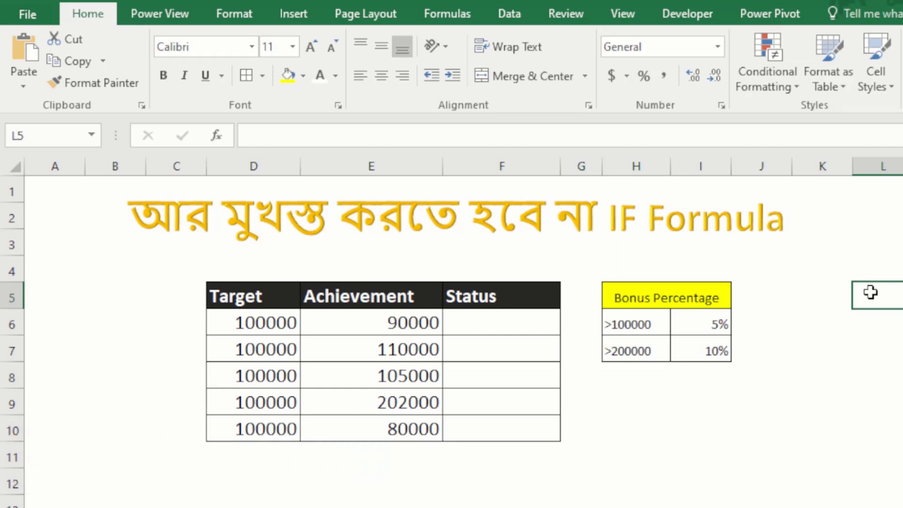
click(255, 287)
click(369, 296)
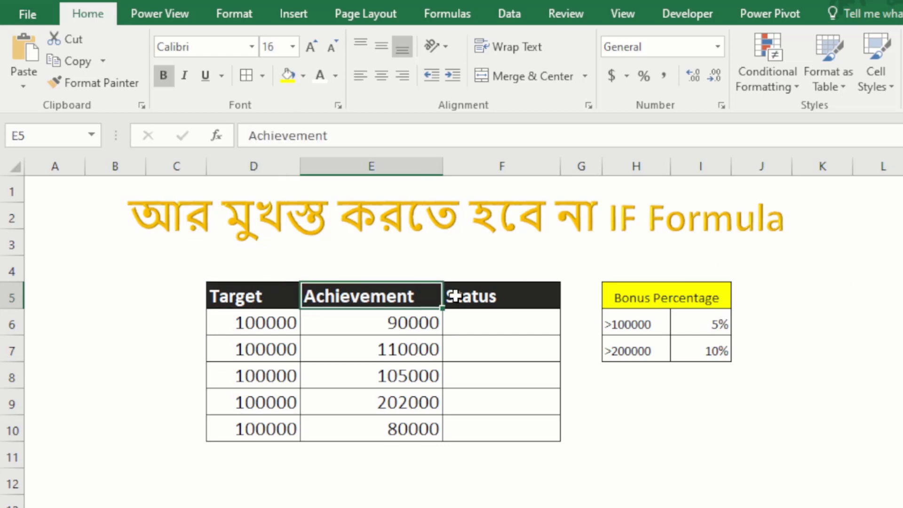
click(458, 296)
mouse_move(244, 297)
mouse_down()
mouse_move(492, 415)
mouse_move(491, 424)
mouse_up()
key(Right)
click(476, 327)
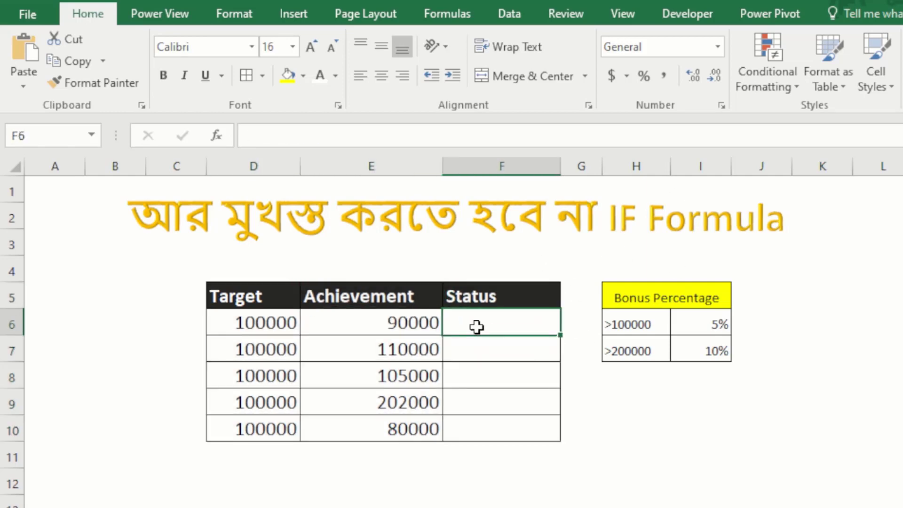
click(655, 299)
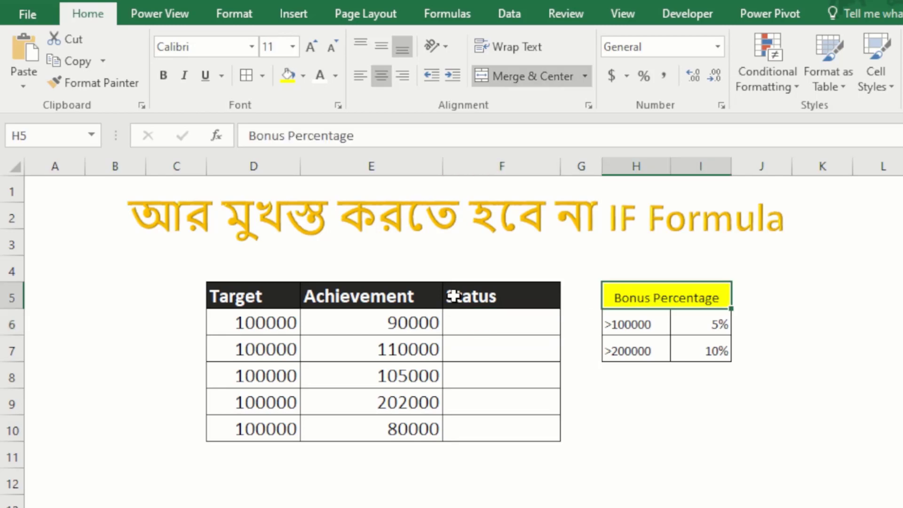
click(454, 294)
drag(234, 288, 492, 425)
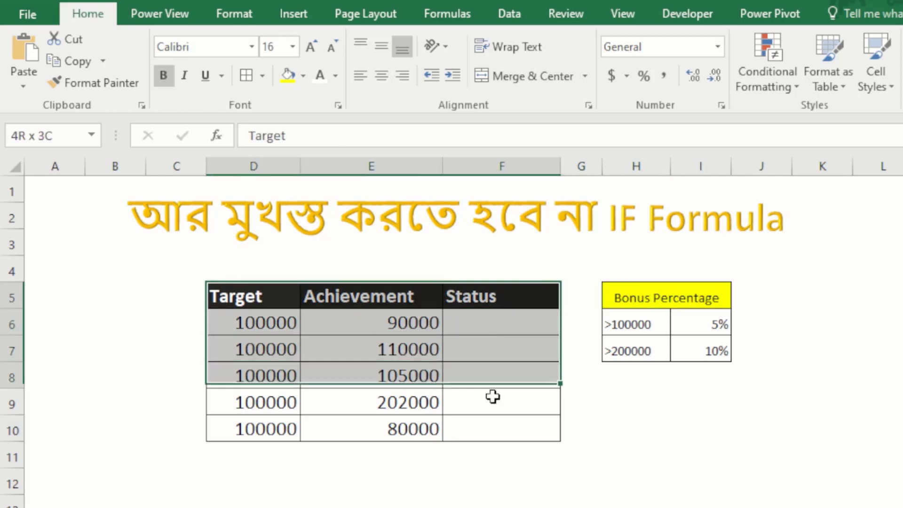
click(488, 347)
- Examine row 6's target, achievement and the 5% rate, then select F6 for the status formula
click(472, 316)
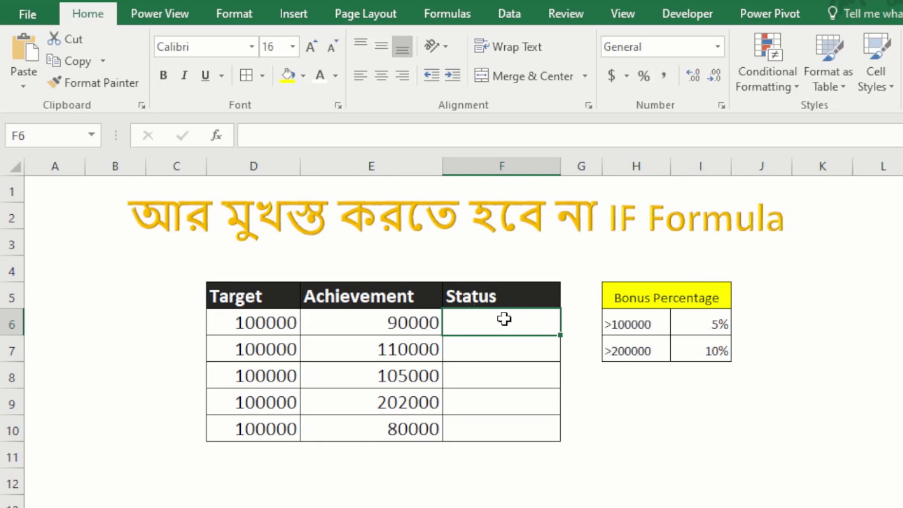
drag(258, 322, 393, 324)
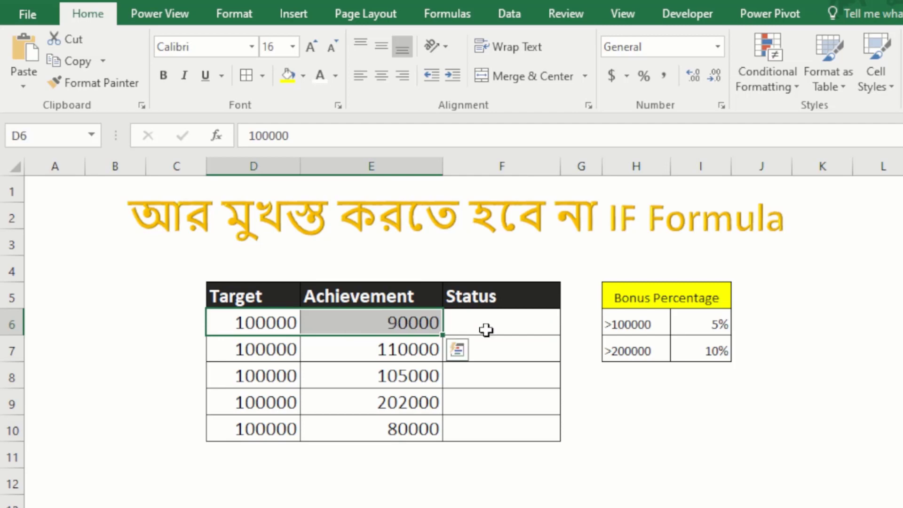
click(505, 331)
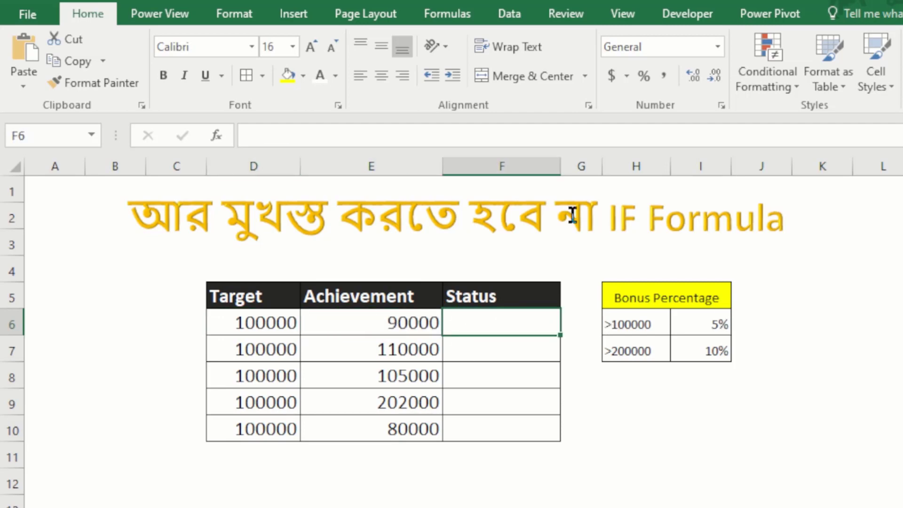
drag(258, 323, 385, 327)
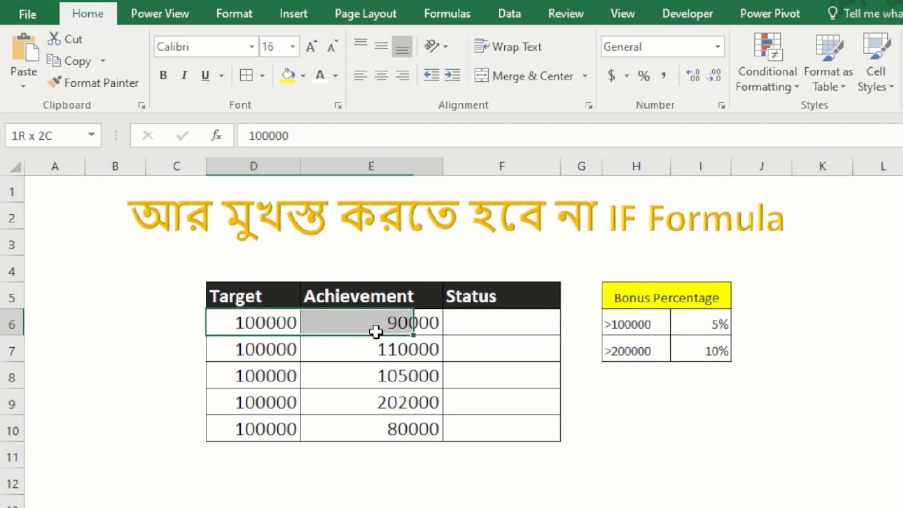
click(713, 327)
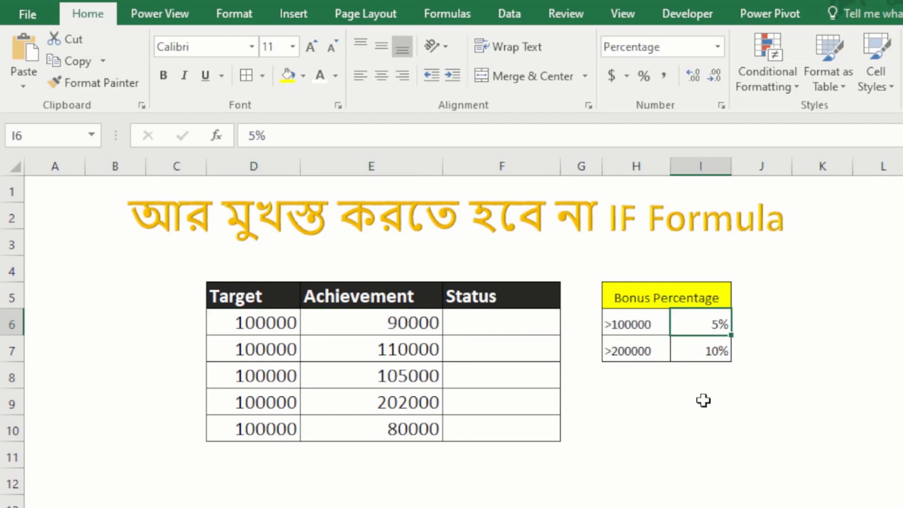
click(480, 328)
drag(480, 327, 480, 428)
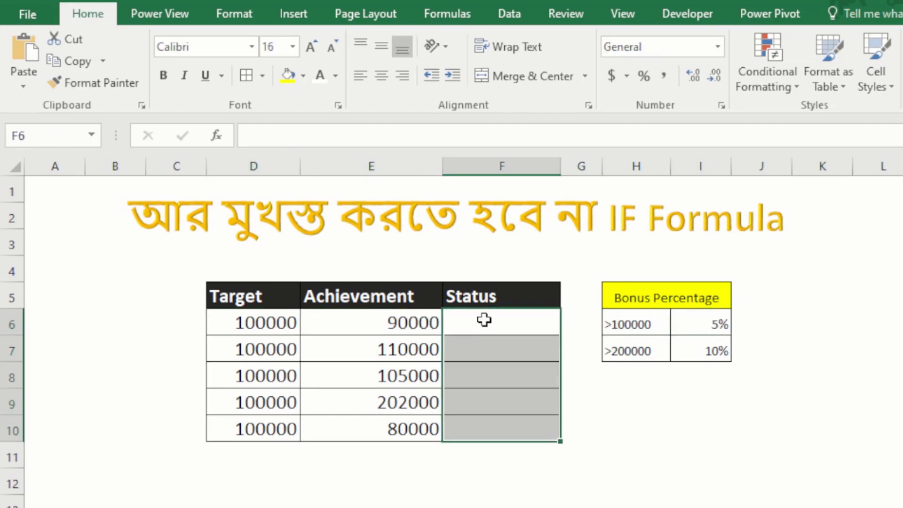
click(480, 326)
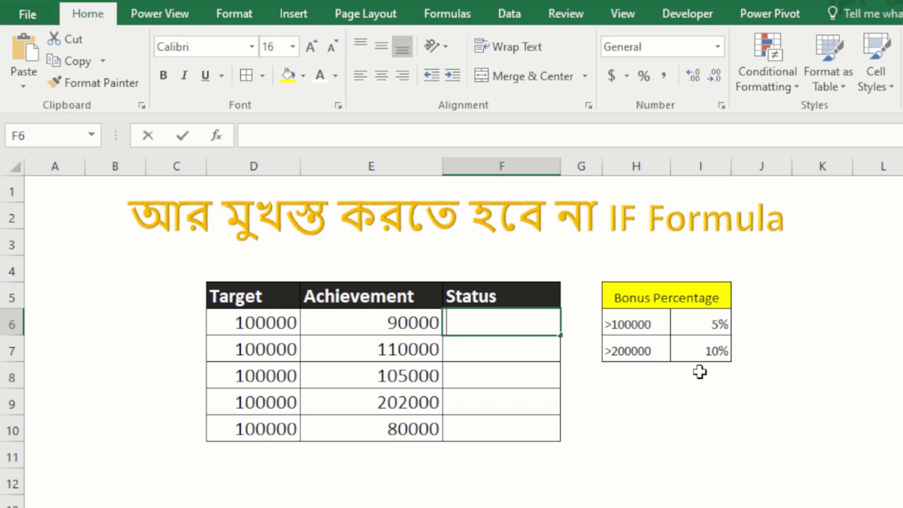
- Enter =IF(E6>=D6,"Complete","Incomplete") in F6, clicking E6 and D6 for the references
text(=if)
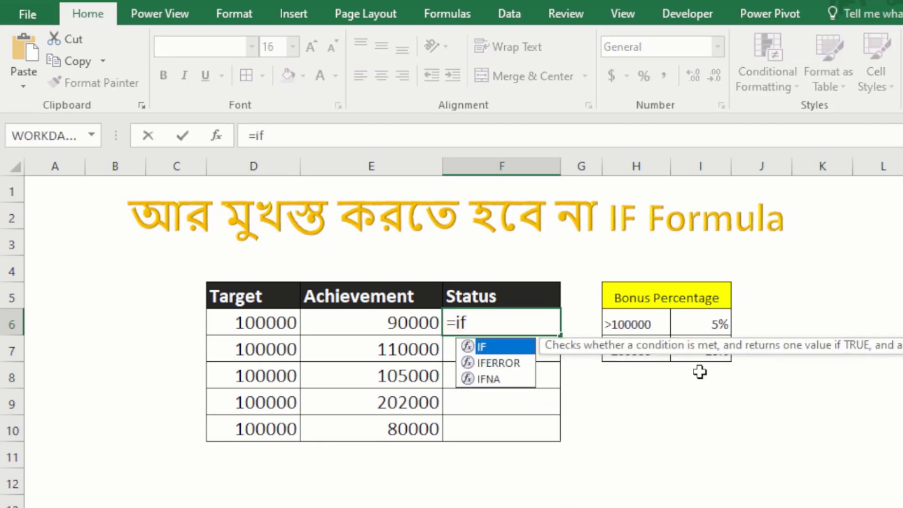
key(Tab)
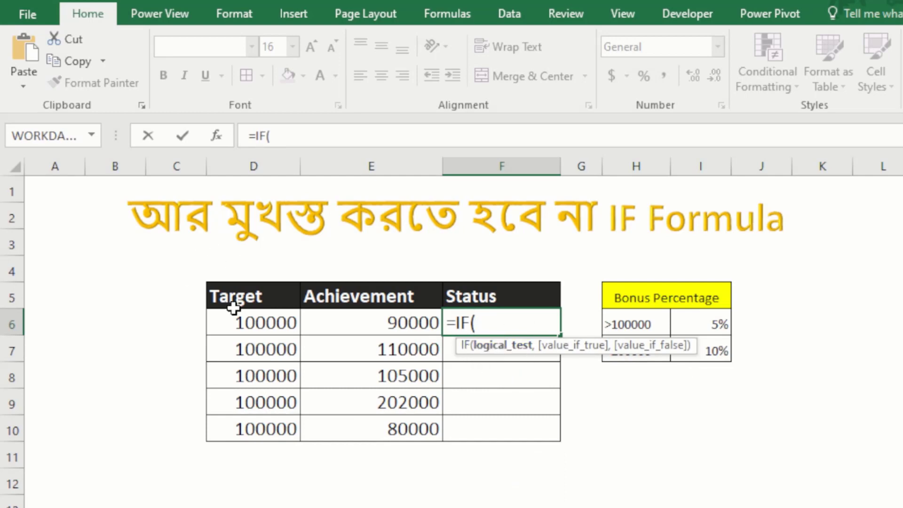
click(276, 325)
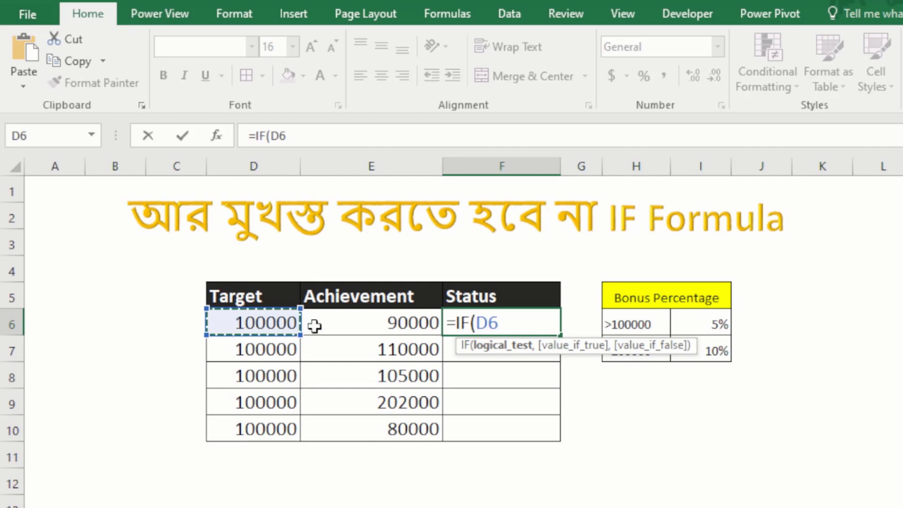
key(BackSpace)
key(BackSpace)
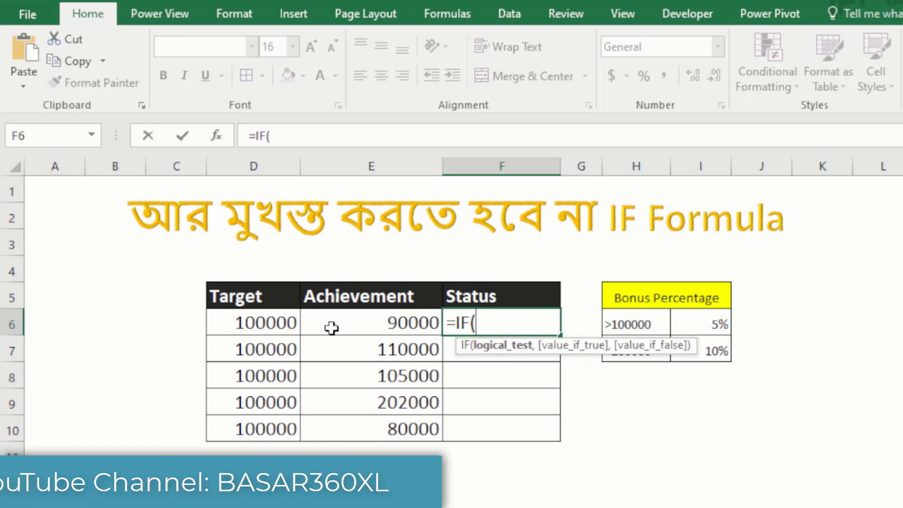
click(373, 325)
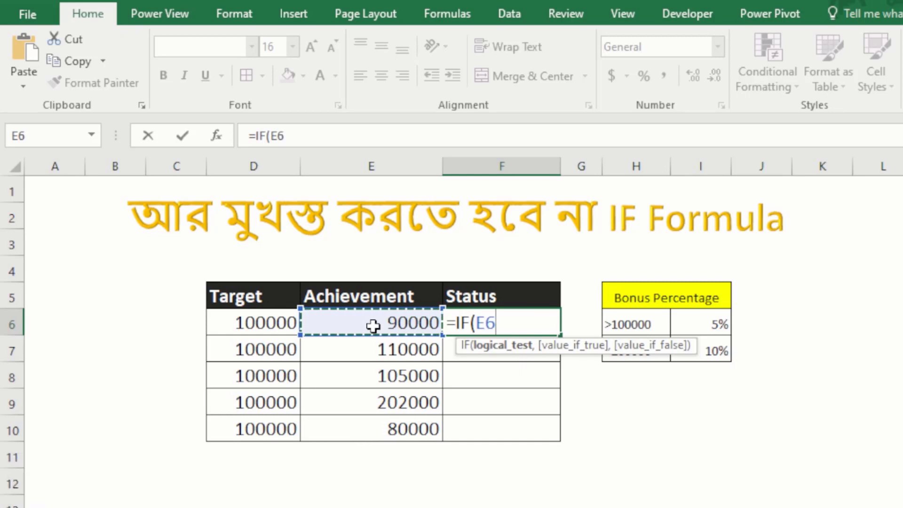
text(>=)
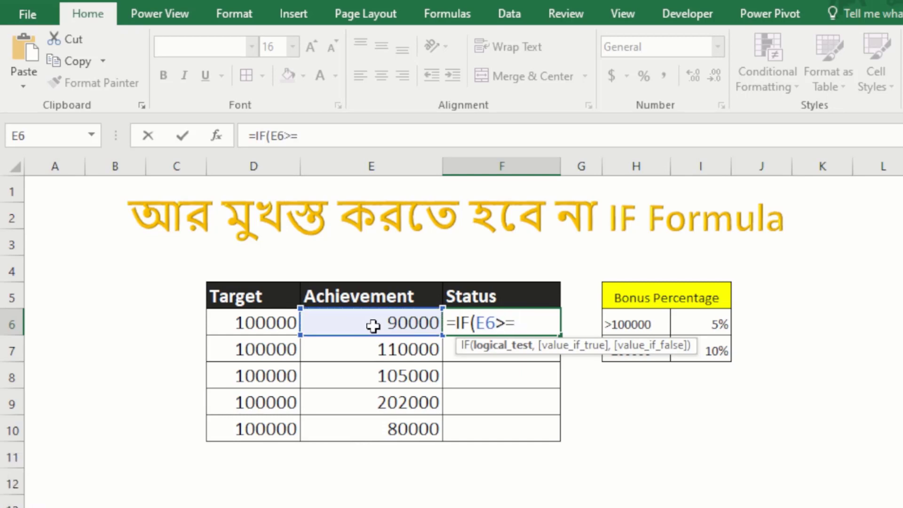
click(263, 324)
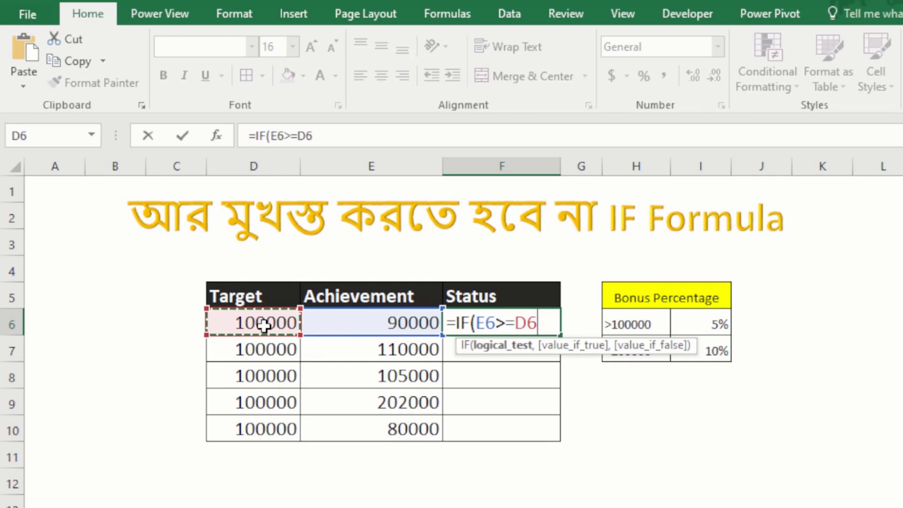
text(,"Co)
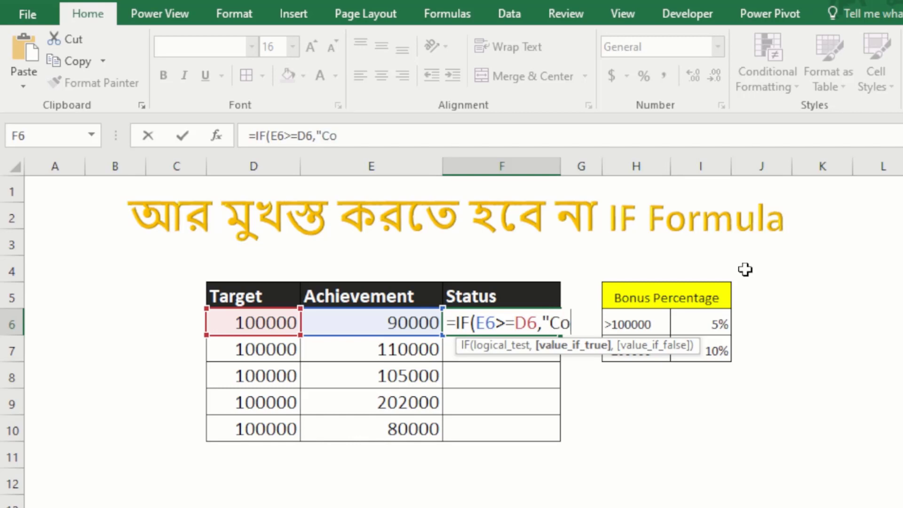
text(mplete)
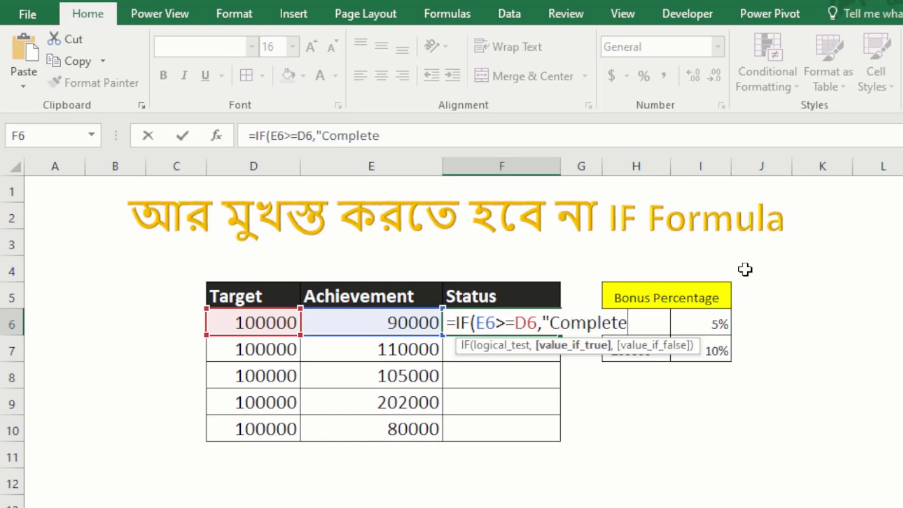
text(",)
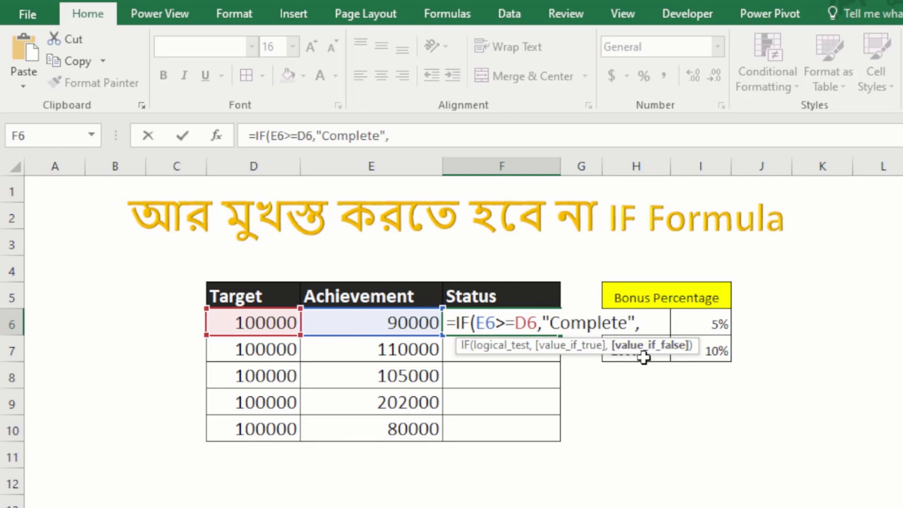
text(I)
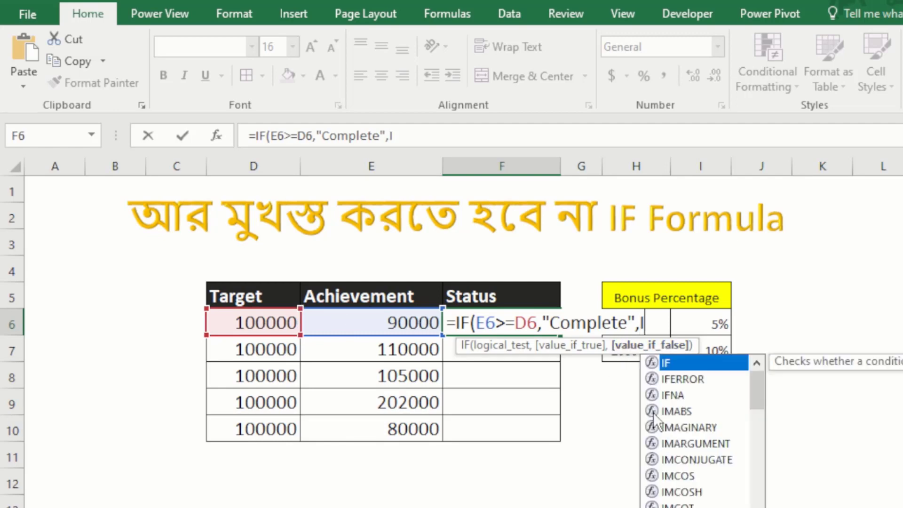
text(ncomplete)
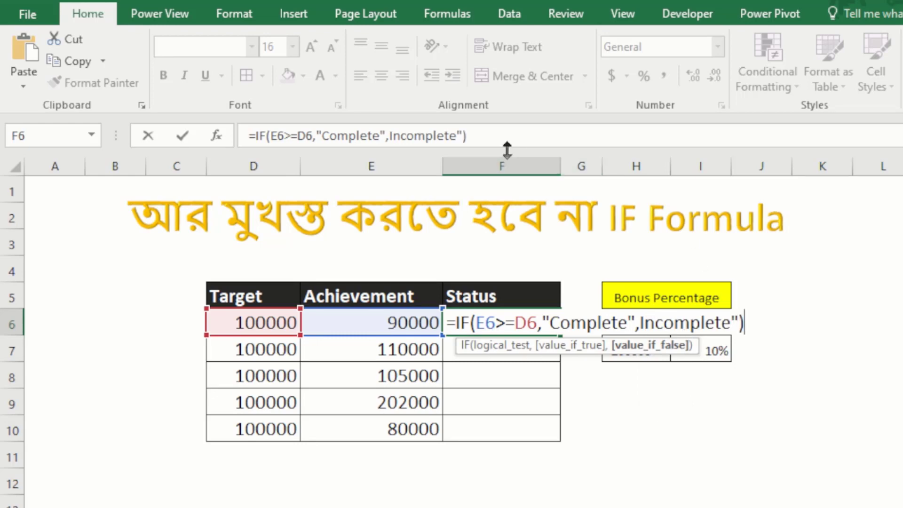
- Commit the Status formula in F6 and check it against the target D6 and achievement E6
key(Return)
key(Return)
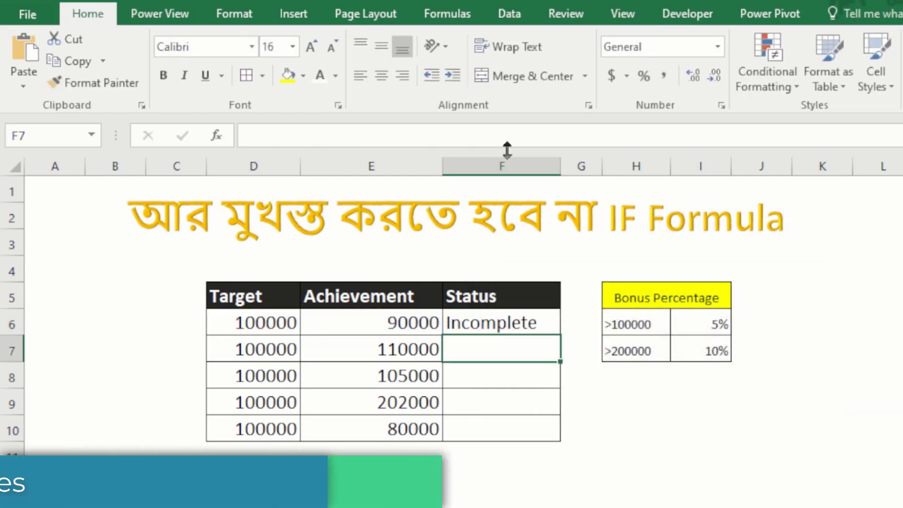
click(494, 301)
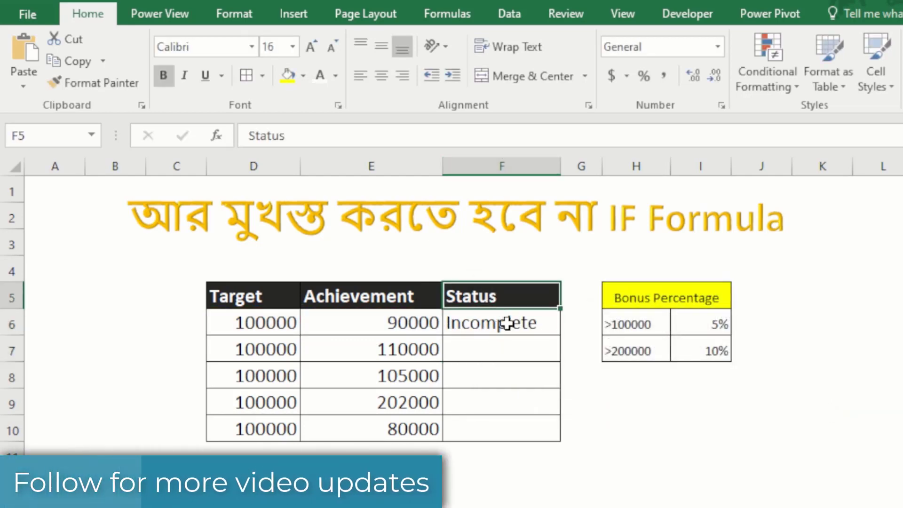
click(506, 323)
click(250, 327)
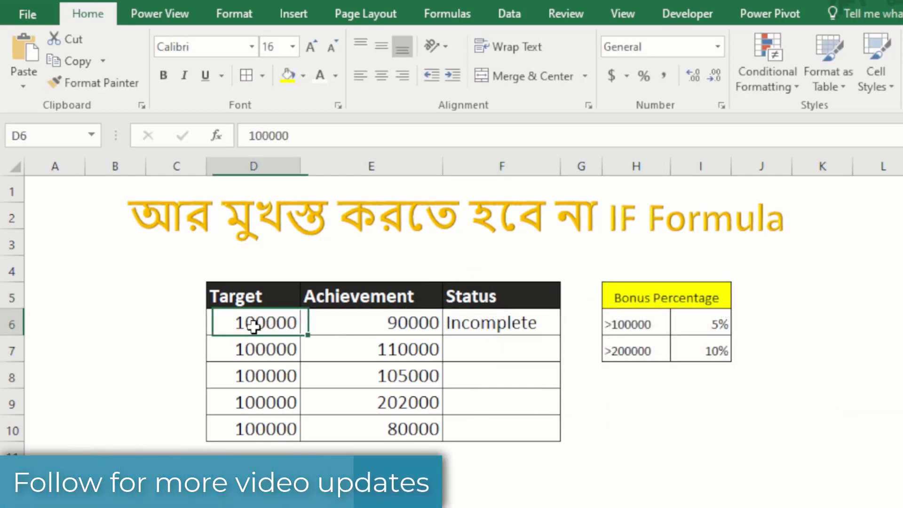
click(359, 323)
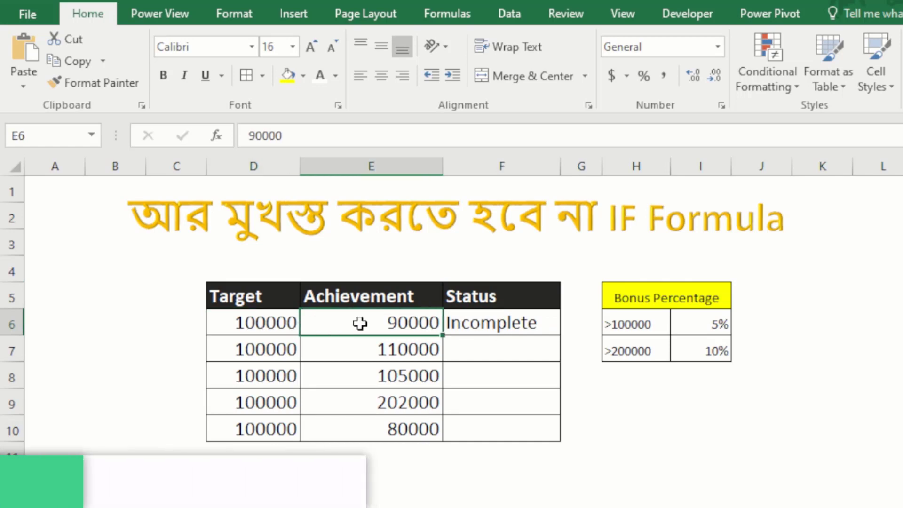
click(513, 318)
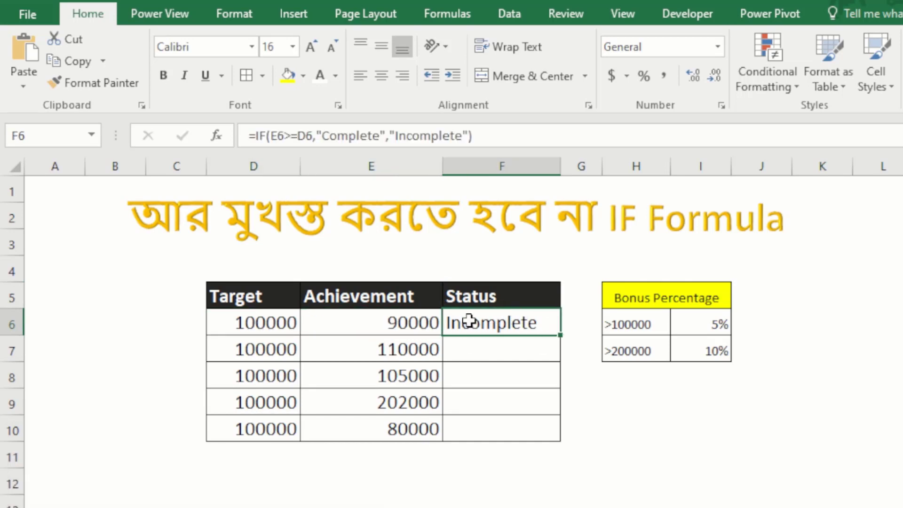
- Fill the status formula down to F10 and inspect achievements E7 through E9
drag(561, 335, 565, 440)
click(490, 347)
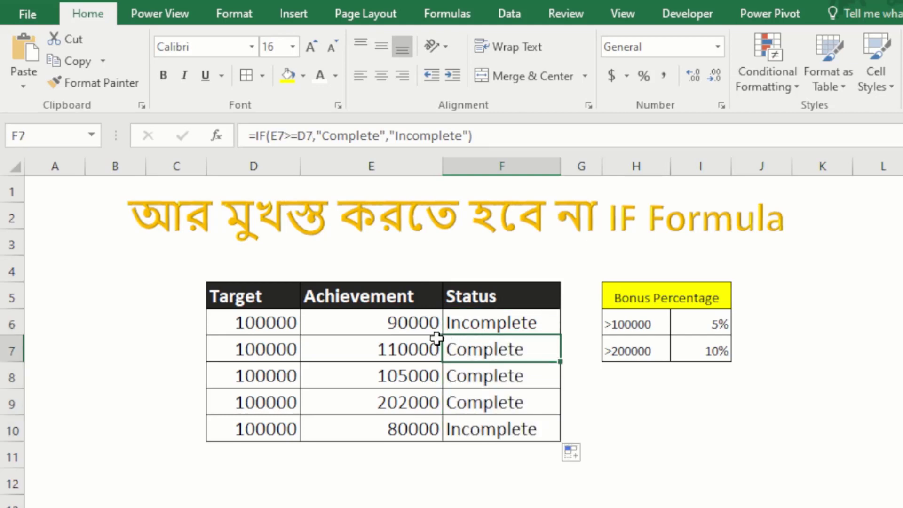
click(418, 345)
drag(407, 347, 409, 397)
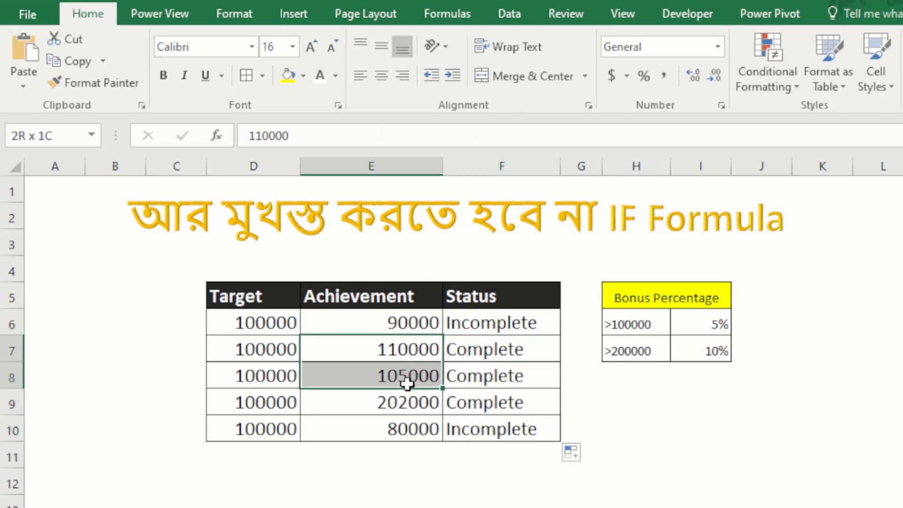
- Change E7's achievement to 100000, then lower it to 99000
click(486, 364)
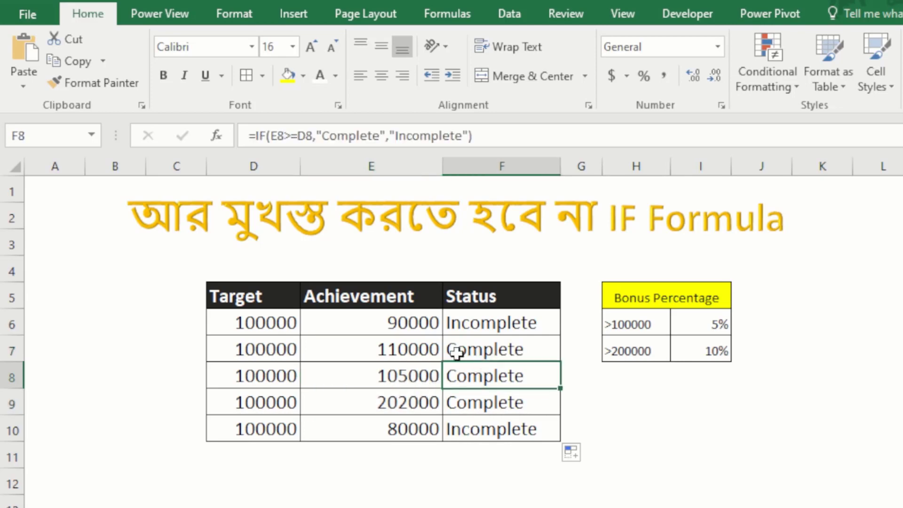
click(399, 342)
text(1)
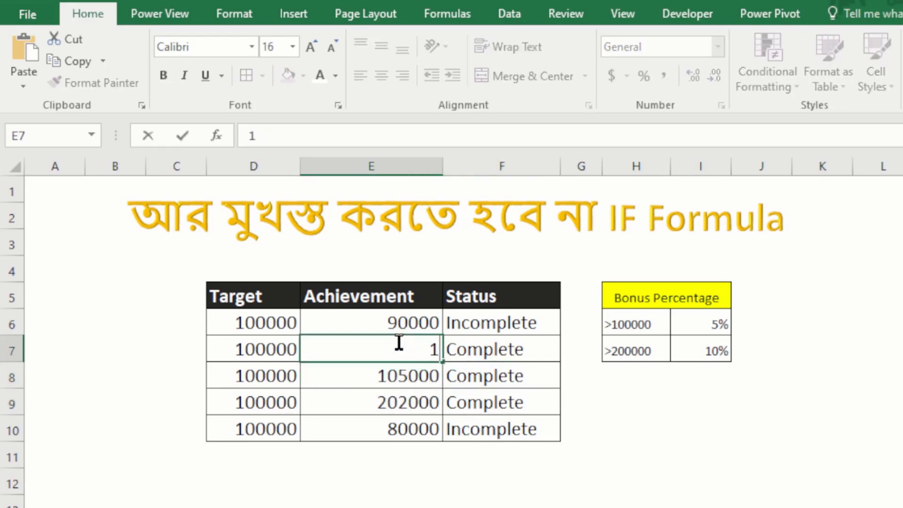
text(00000)
key(Return)
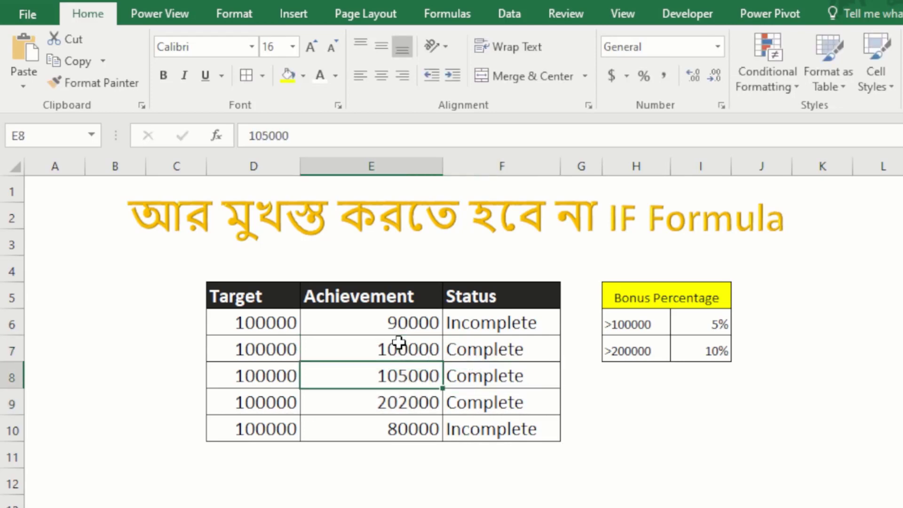
click(499, 350)
click(407, 348)
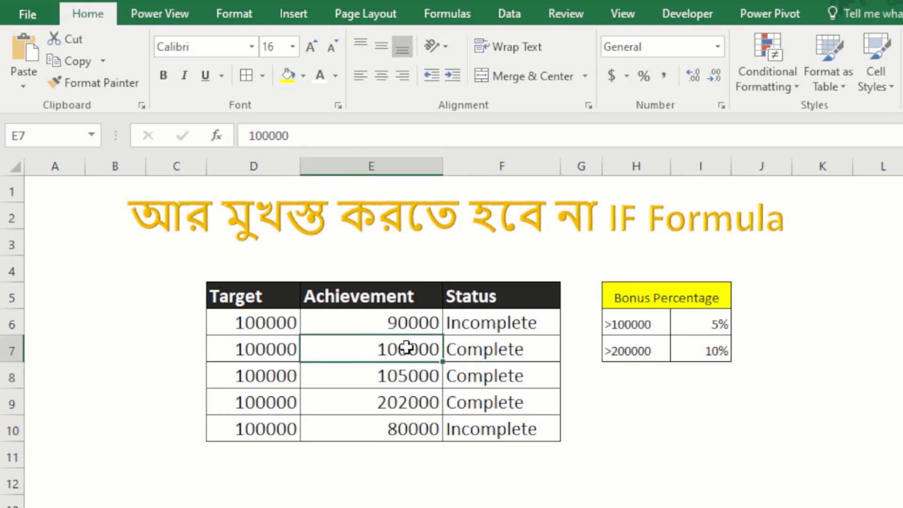
text(99000)
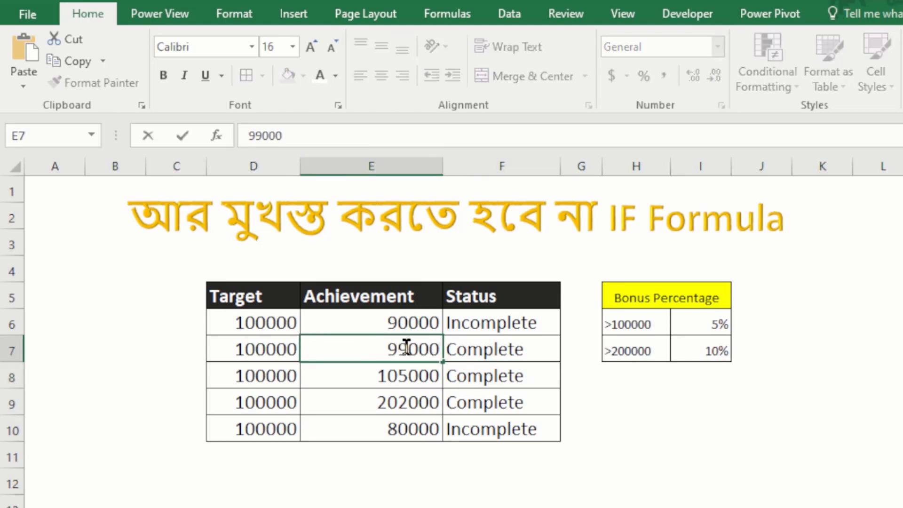
key(Return)
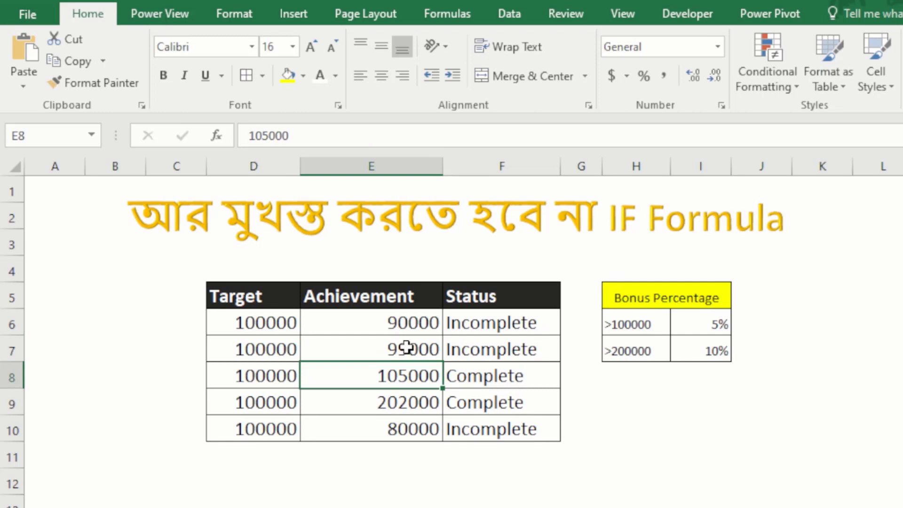
- Review the updated statuses in F6:F8, achievements E6:E10 and the 5% rate in I6
click(497, 343)
click(397, 356)
click(529, 368)
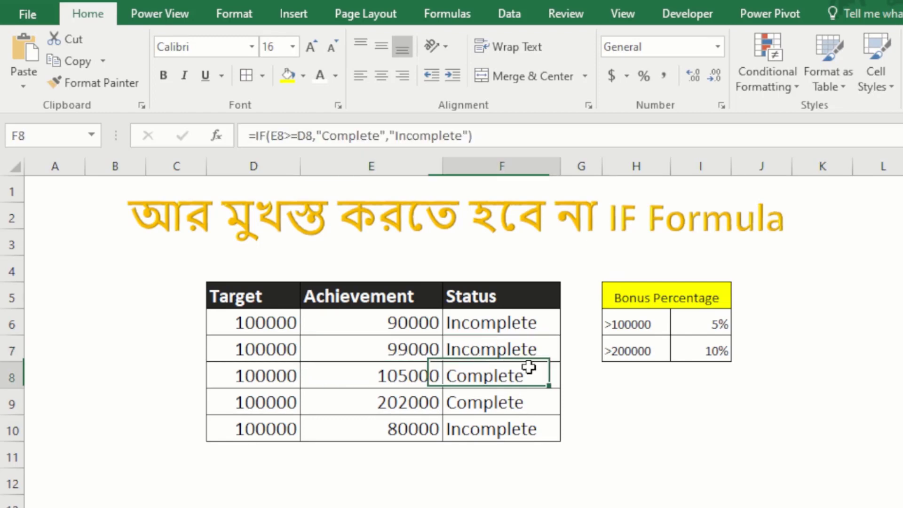
drag(394, 318, 409, 428)
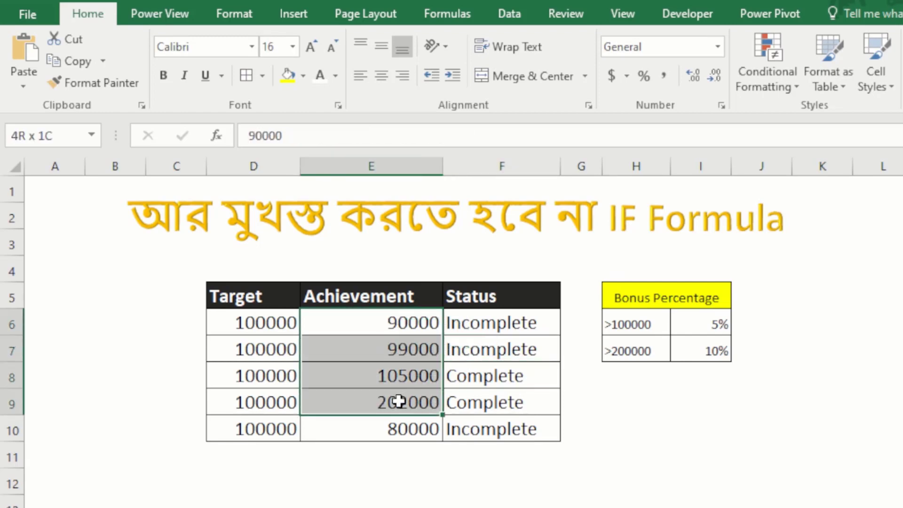
click(492, 357)
click(413, 330)
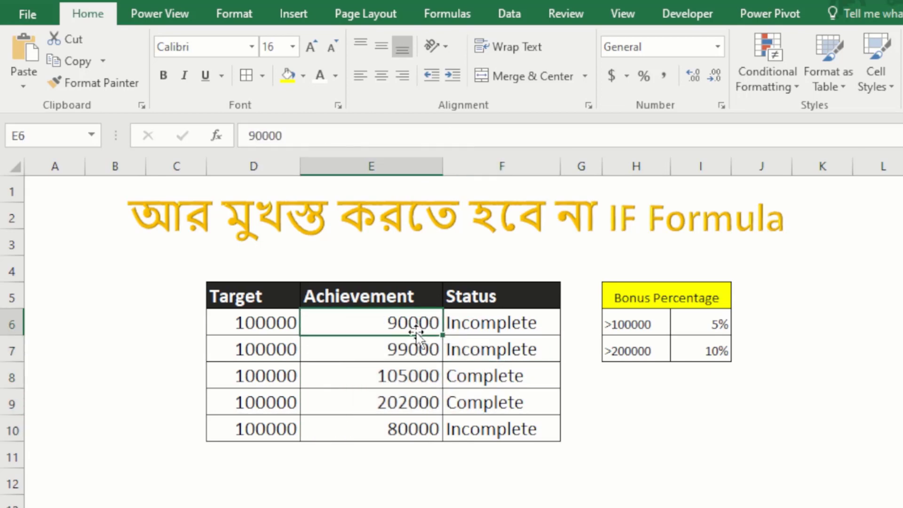
click(510, 318)
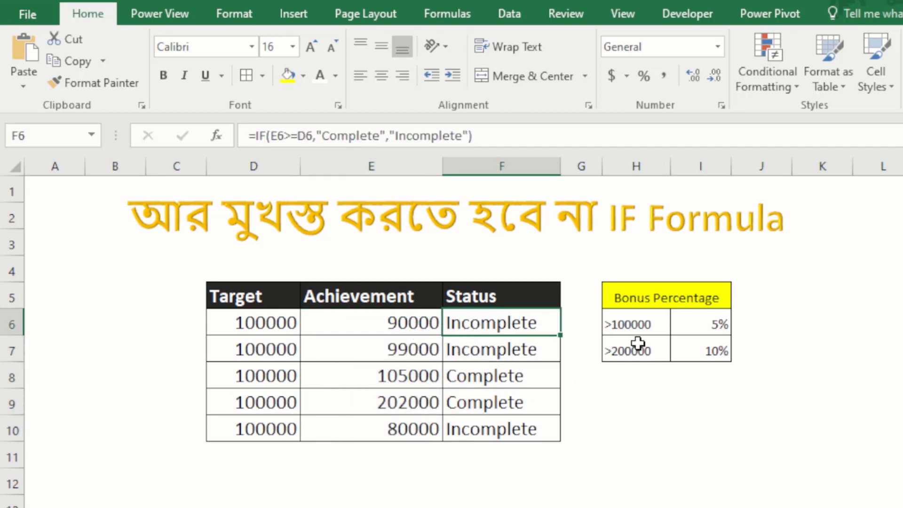
click(697, 326)
click(525, 322)
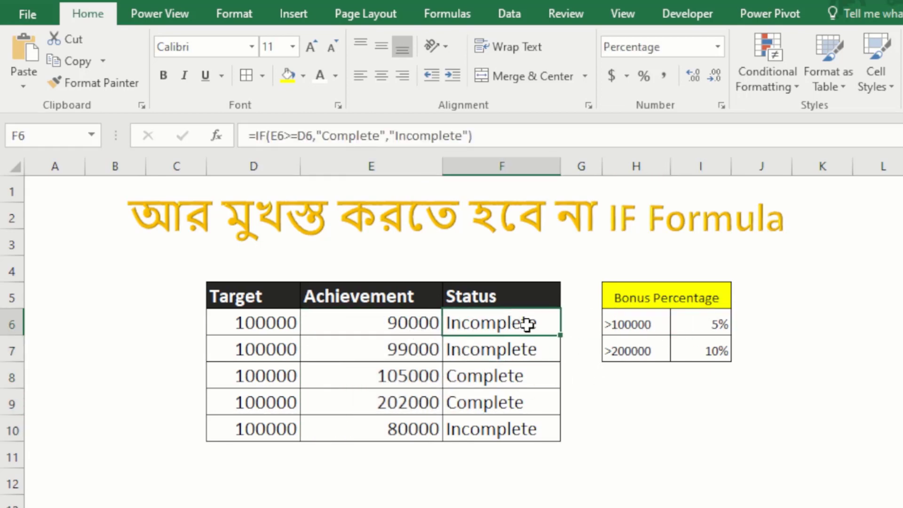
- Rename the F5 header from Status to Bonus
click(687, 333)
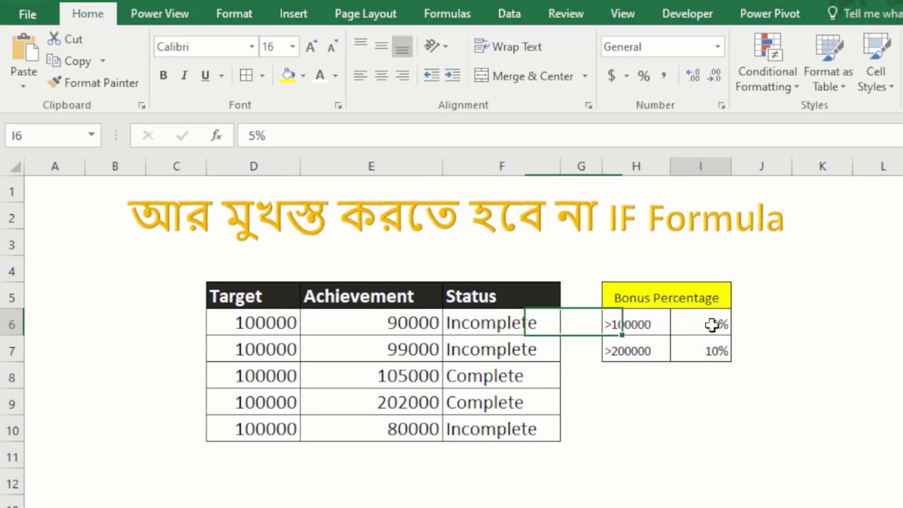
click(497, 323)
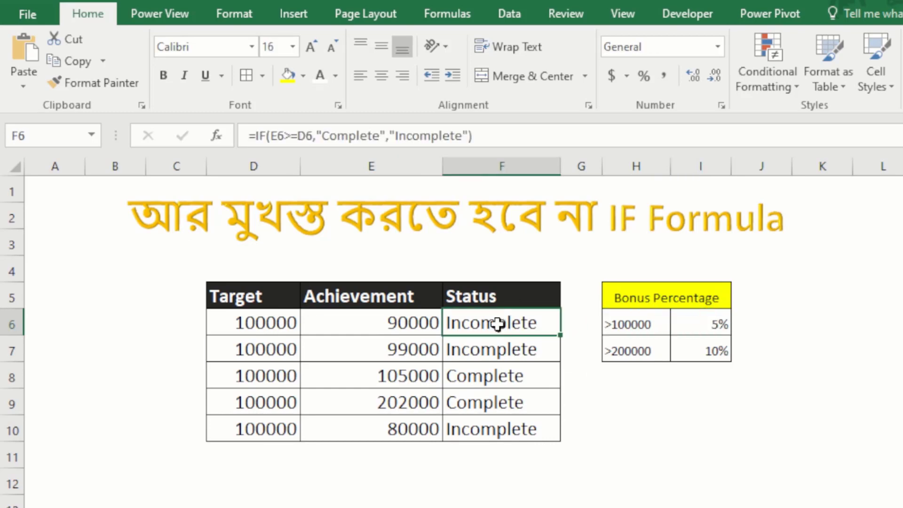
click(502, 300)
text(Bonus)
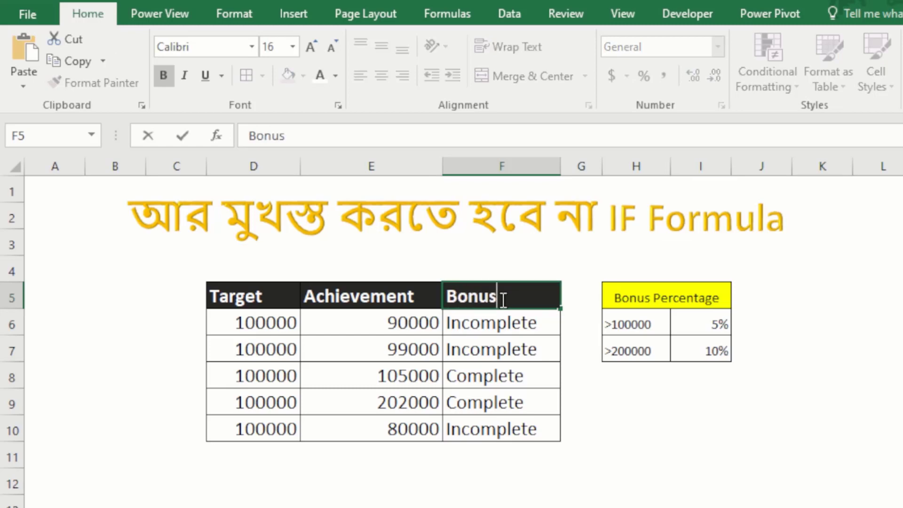
key(Return)
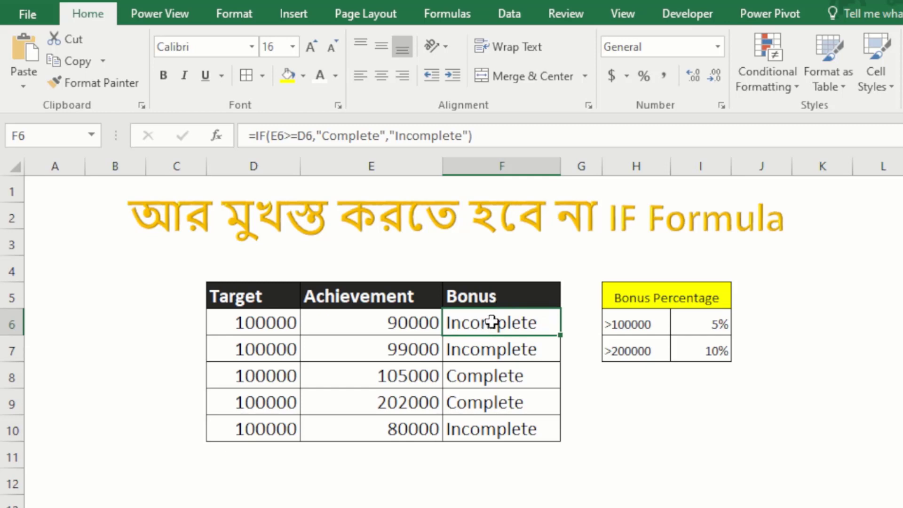
- Clear the old status results from F6:F10 and select F6 for the new bonus formula
drag(491, 322, 491, 437)
key(Delete)
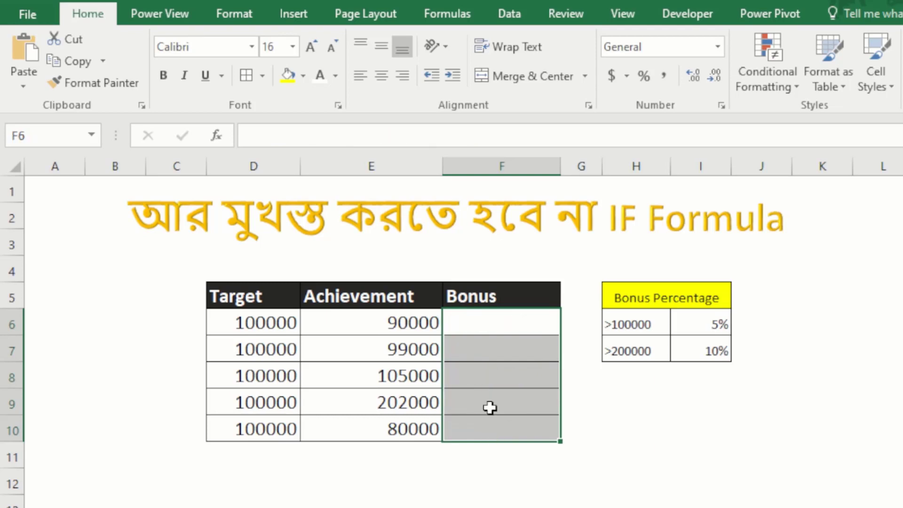
click(497, 340)
click(497, 322)
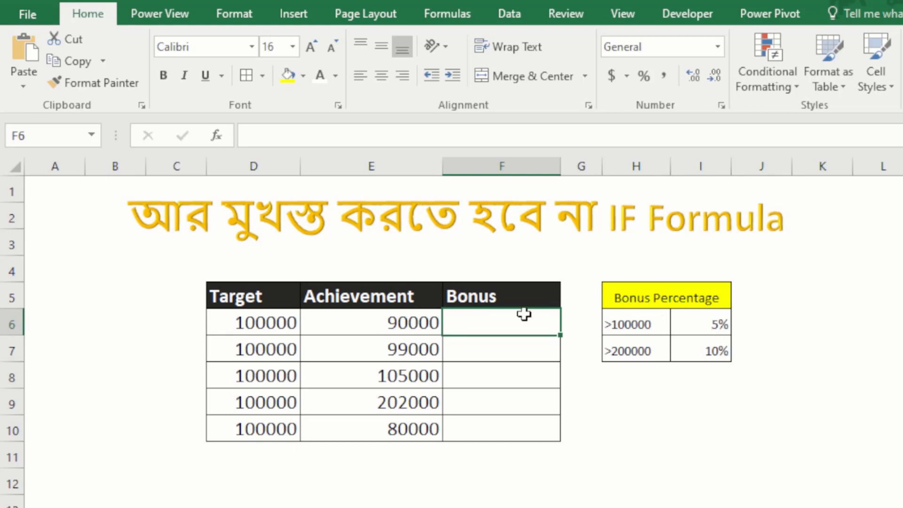
click(708, 319)
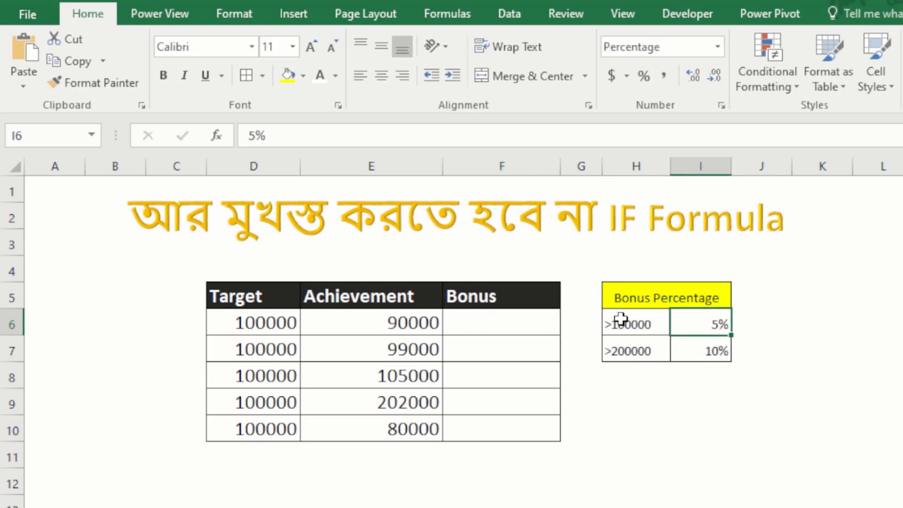
- Enter =IF(E6>=D6,$I$6,"Incomplete") in F6, making the I6 rate reference absolute
click(504, 324)
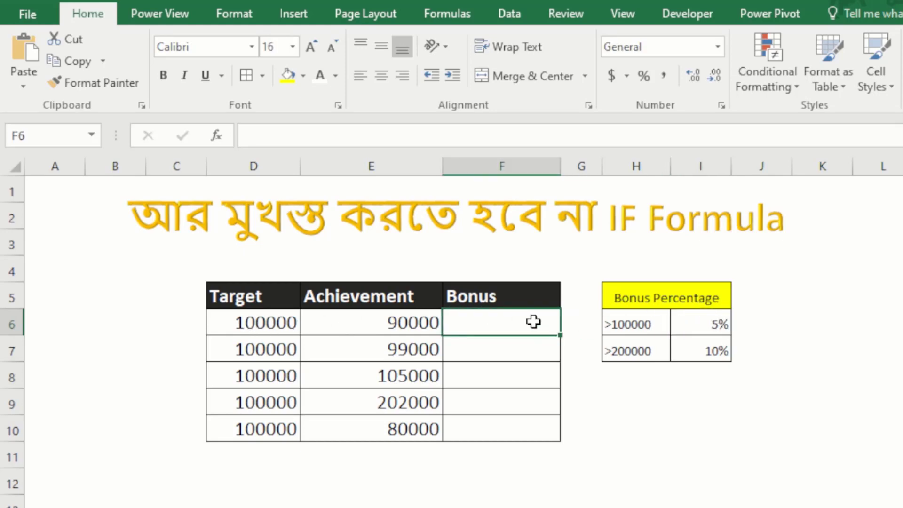
text(=if)
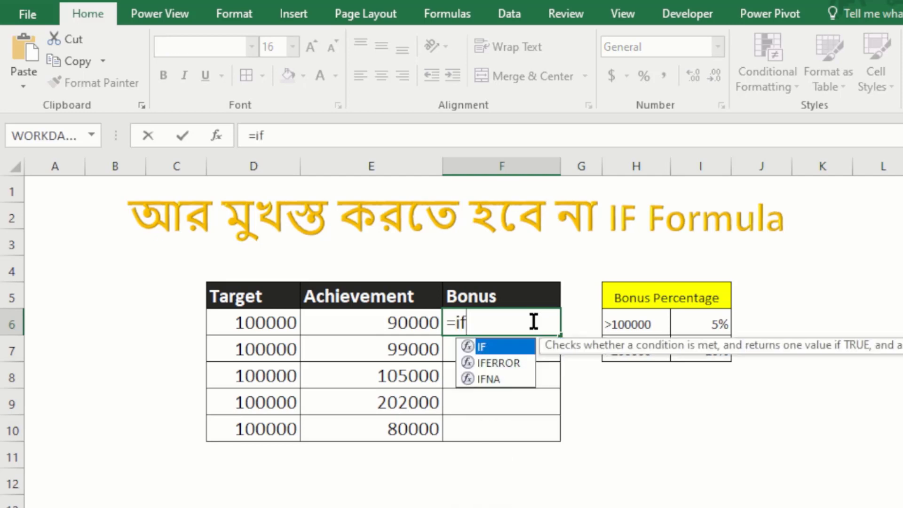
key(Tab)
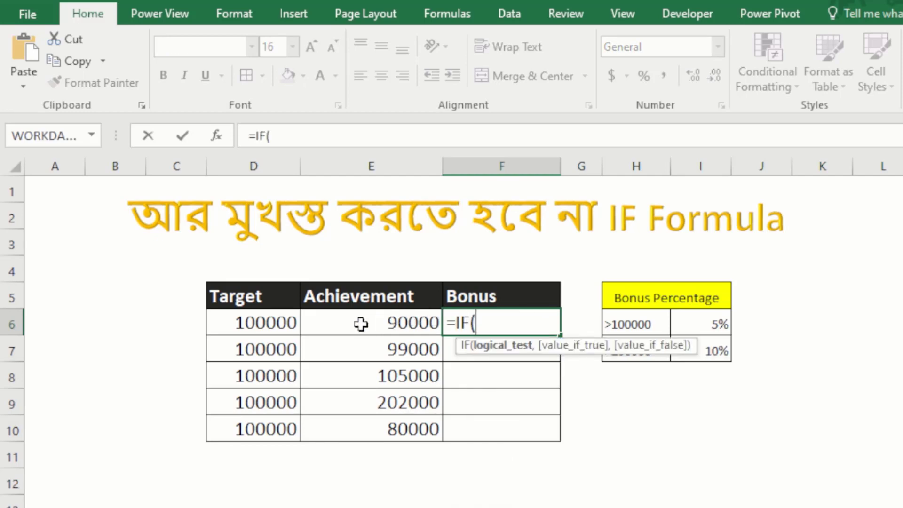
click(399, 319)
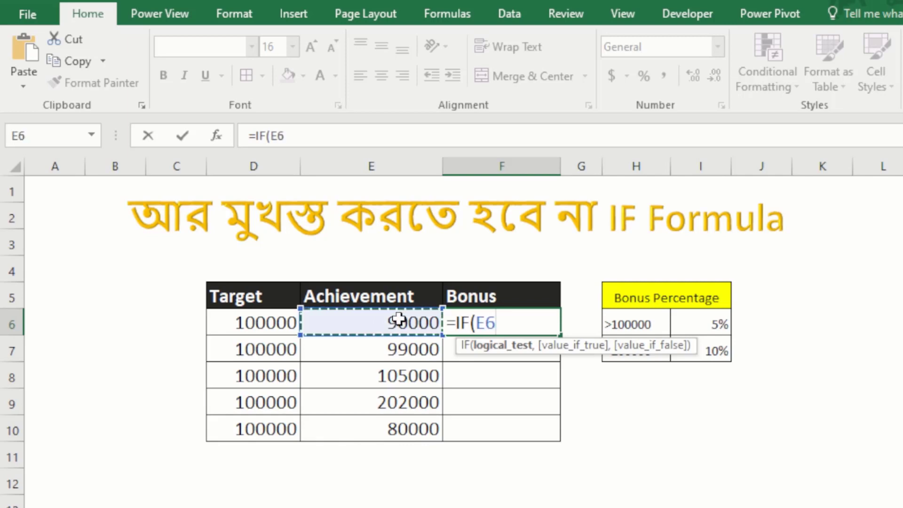
text(>=)
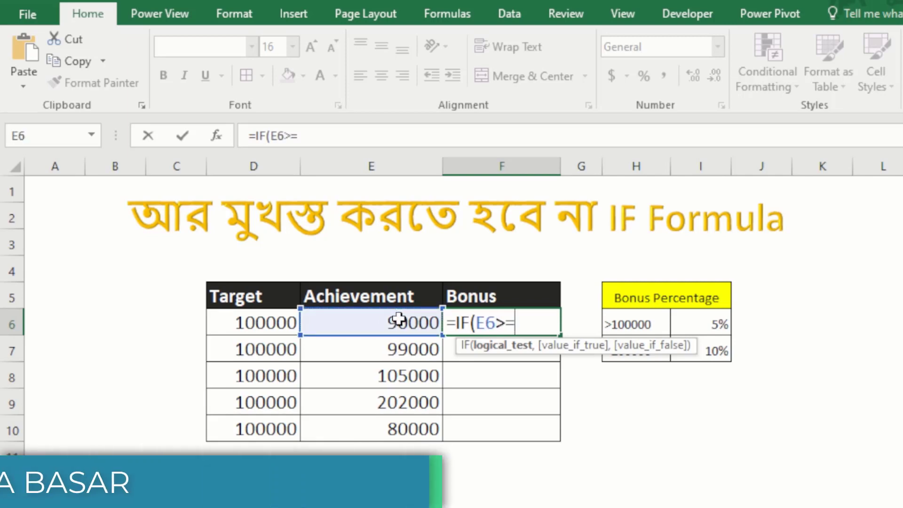
click(244, 325)
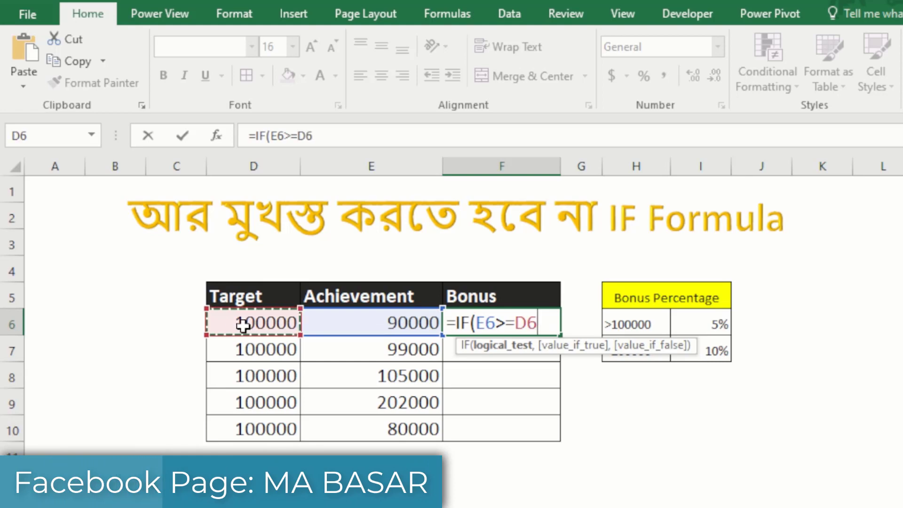
text(,)
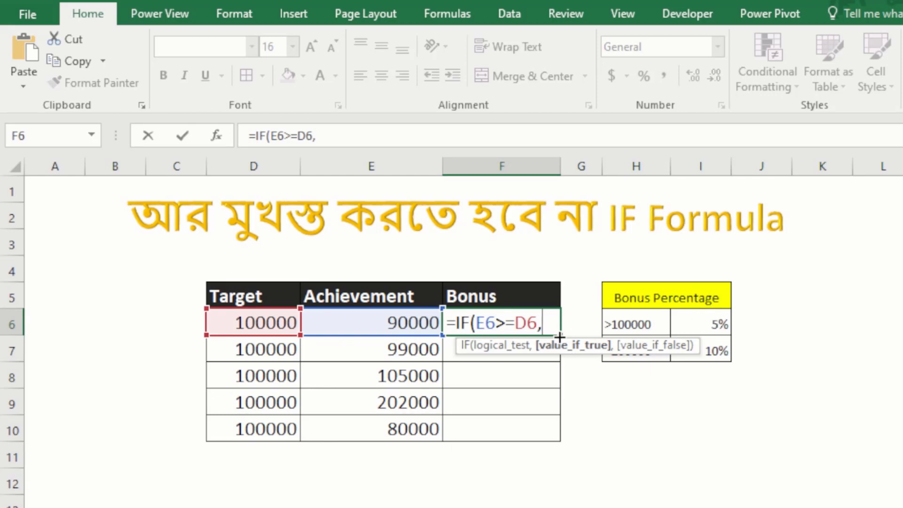
click(718, 320)
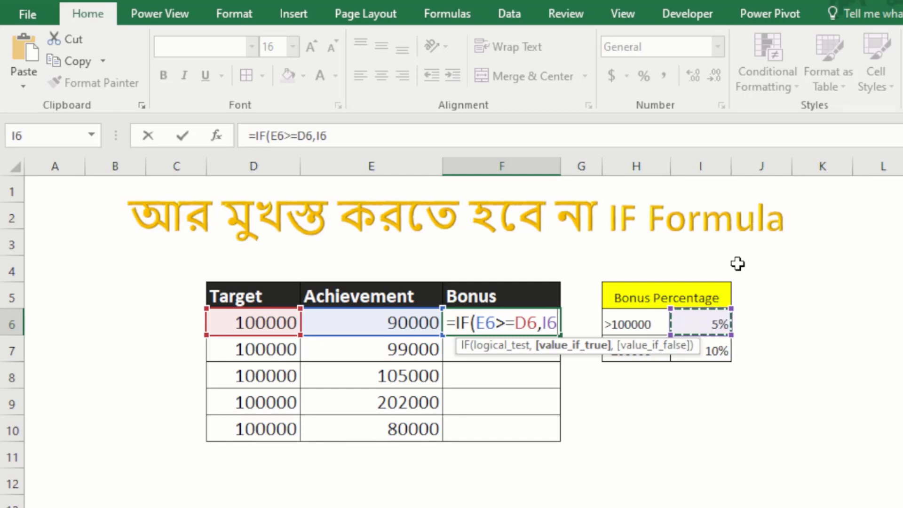
key(F4)
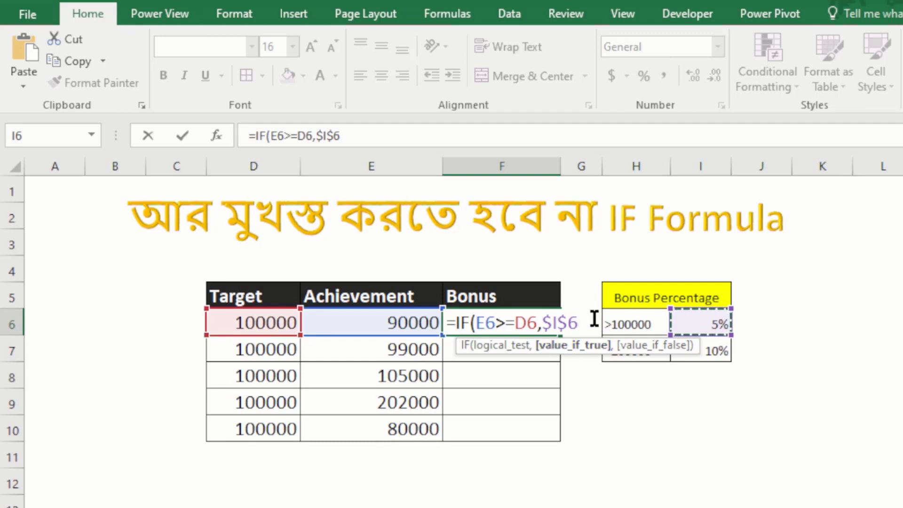
text(,)
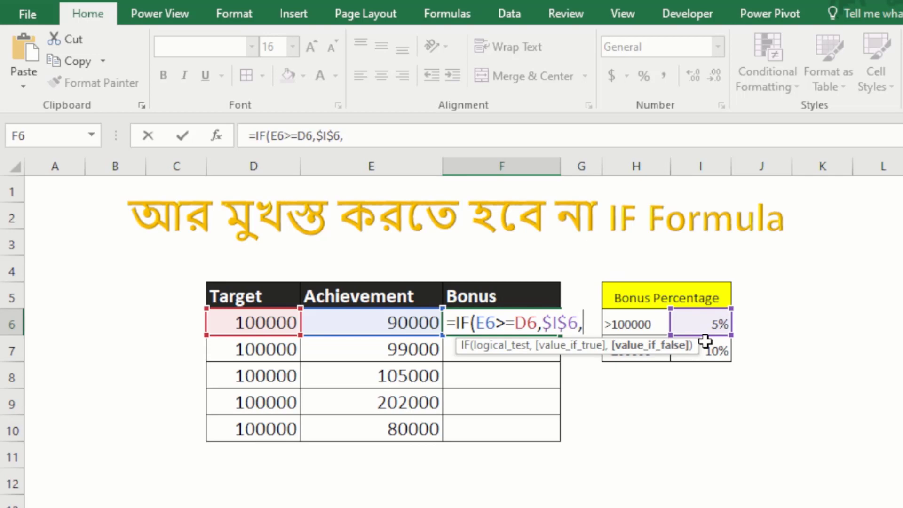
text("In)
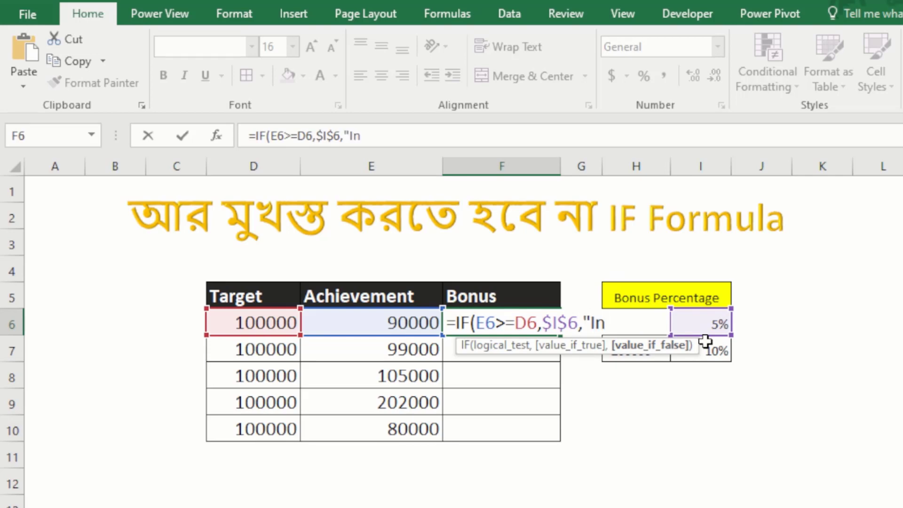
text(com)
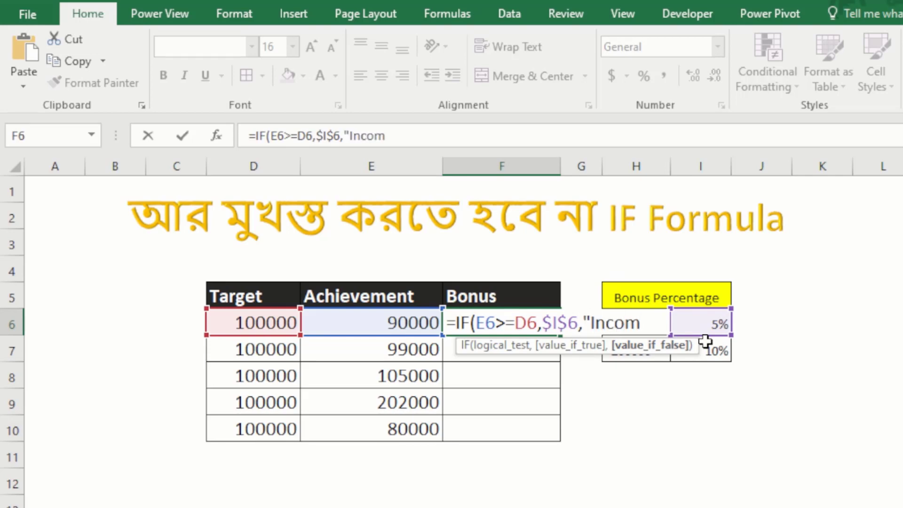
text(plete)
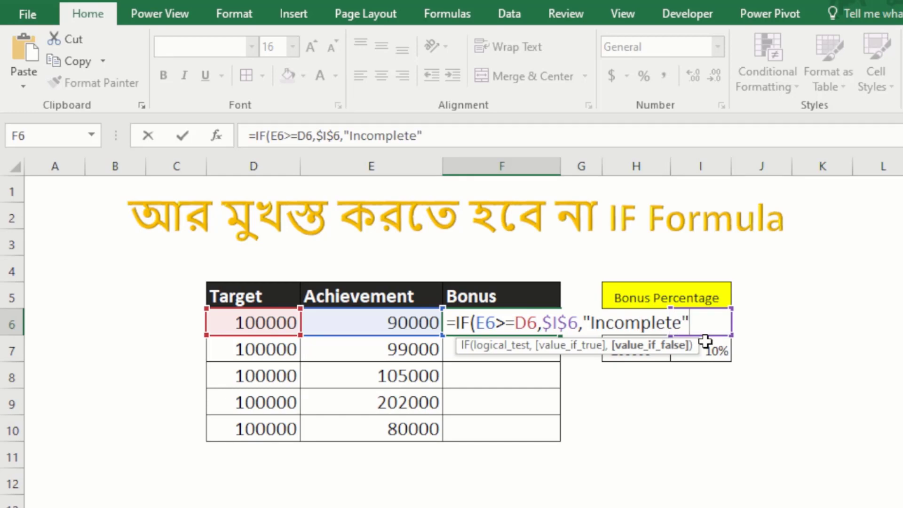
key(Return)
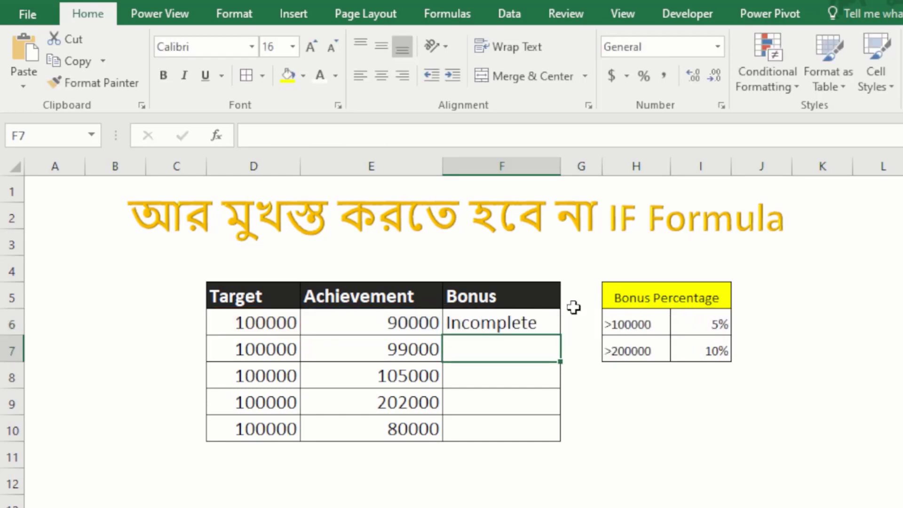
- Fill the bonus formula down to F10 and compare the copied formulas in F6 through F9
click(528, 324)
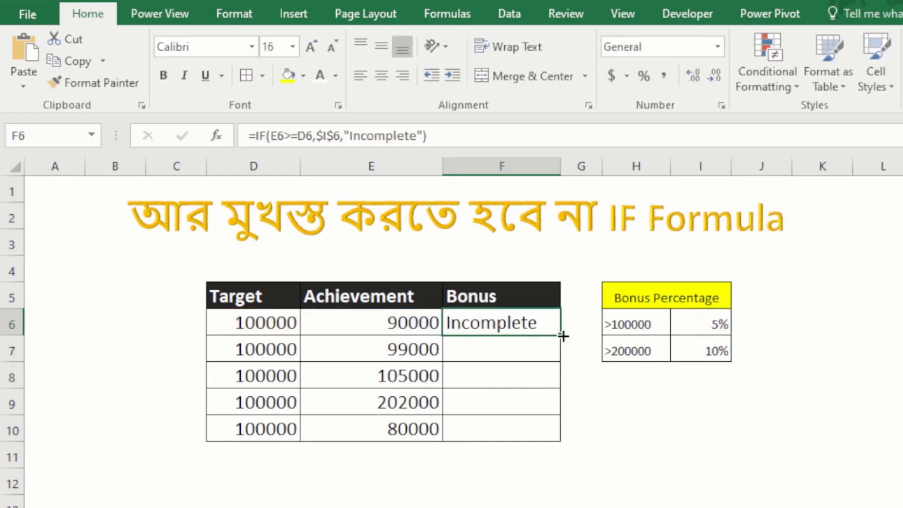
drag(563, 336, 550, 432)
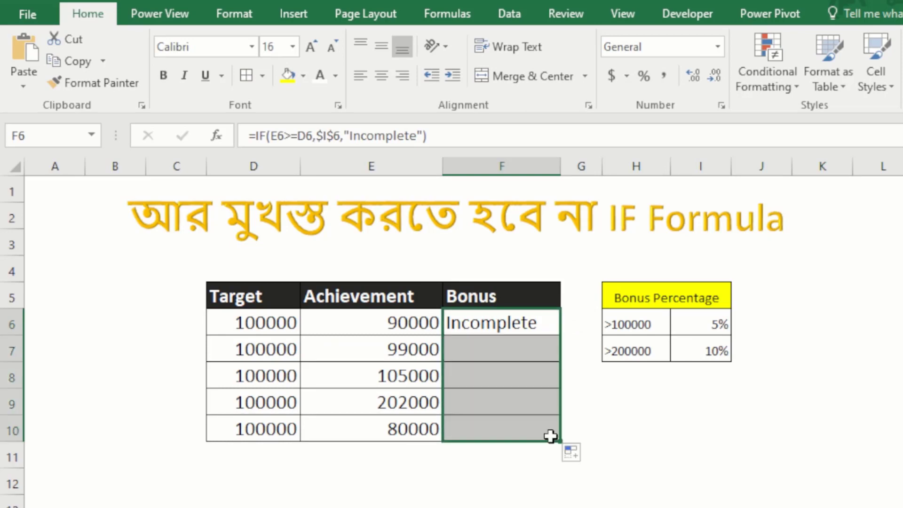
click(525, 380)
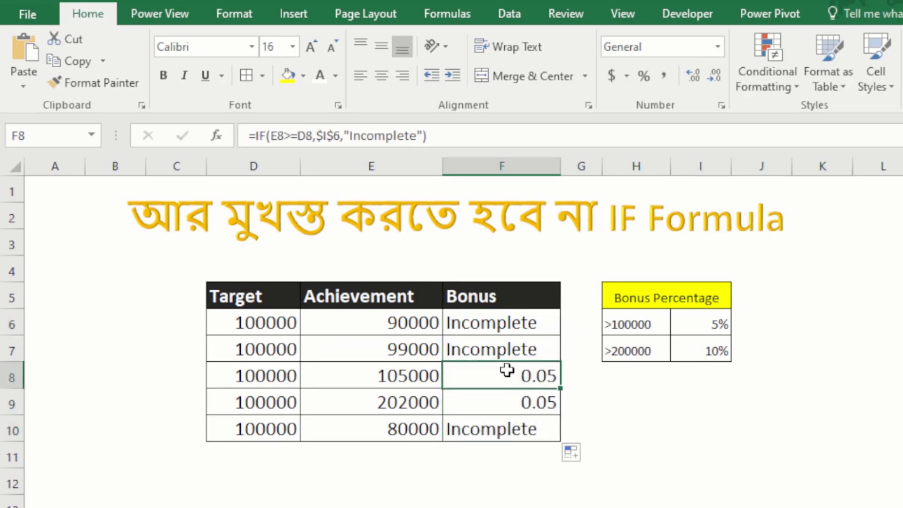
click(519, 393)
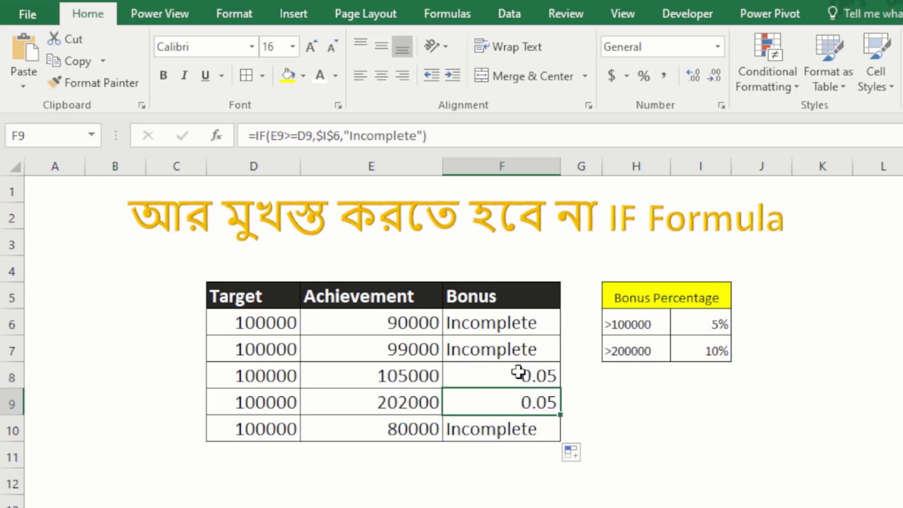
click(518, 372)
click(497, 355)
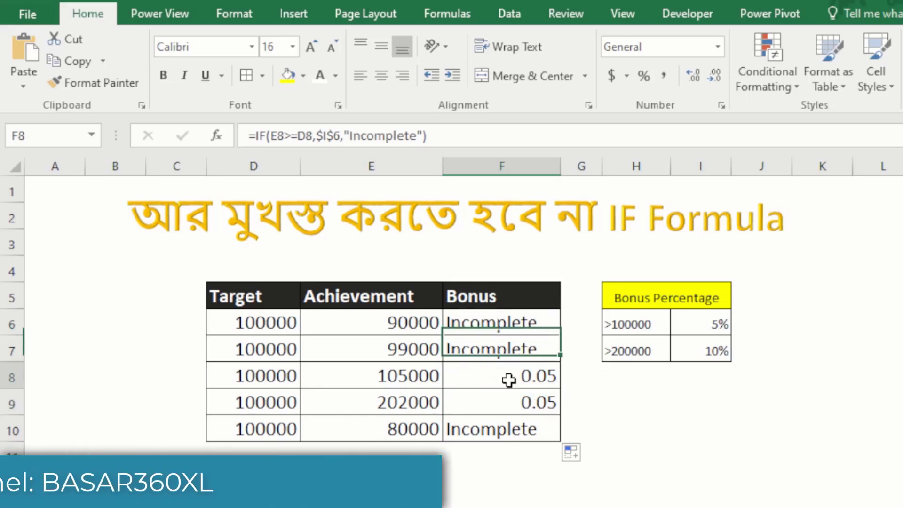
click(508, 379)
click(491, 327)
click(509, 372)
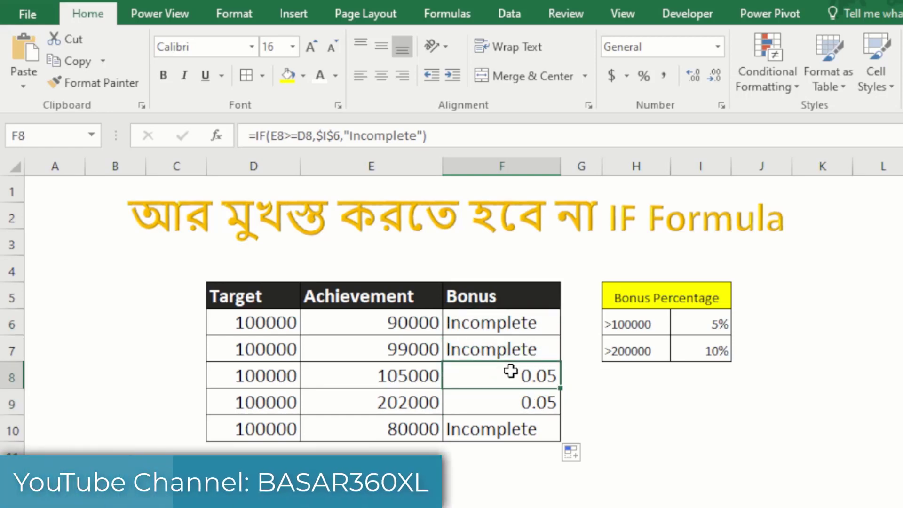
click(501, 320)
click(518, 373)
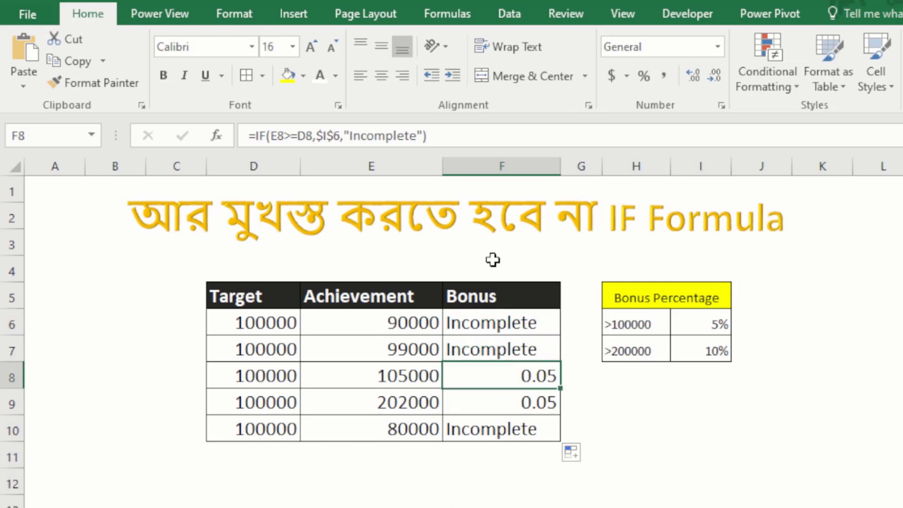
- Try Percent Style on F8, undo it, and recheck F6, E6 and F8
click(640, 72)
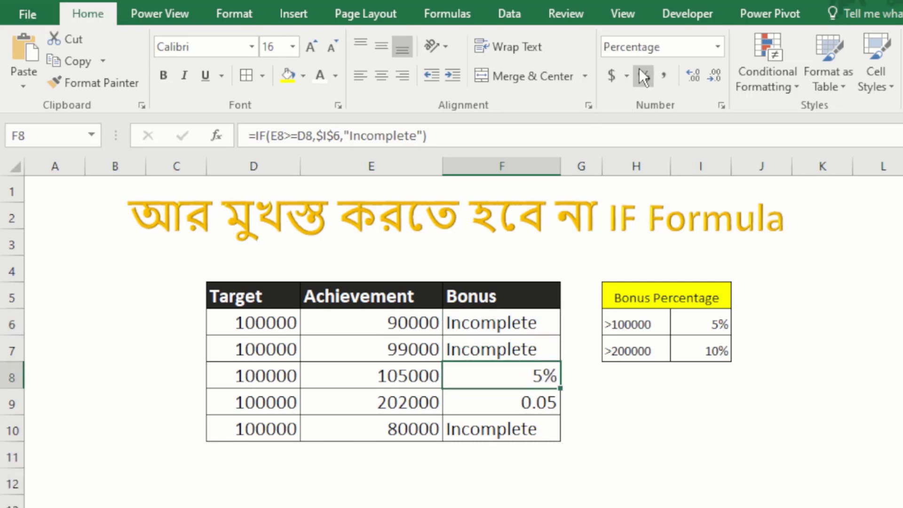
key(ctrl+z)
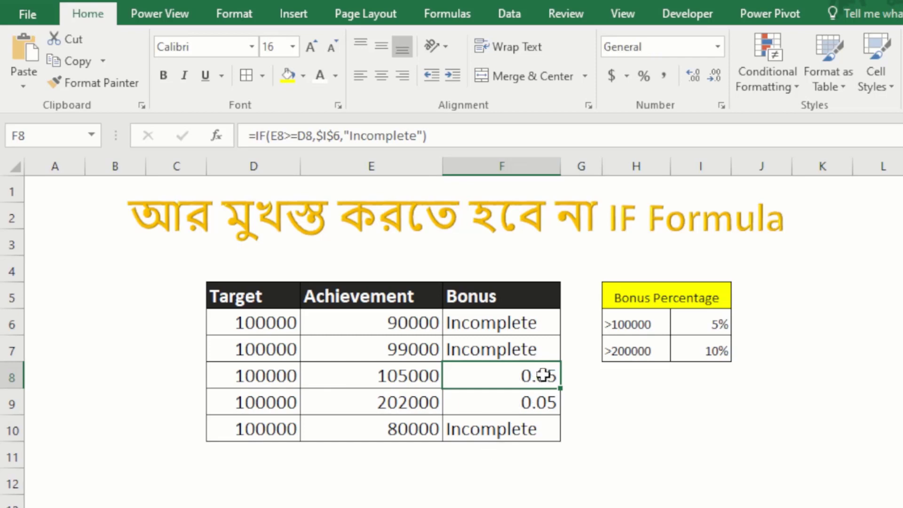
click(499, 323)
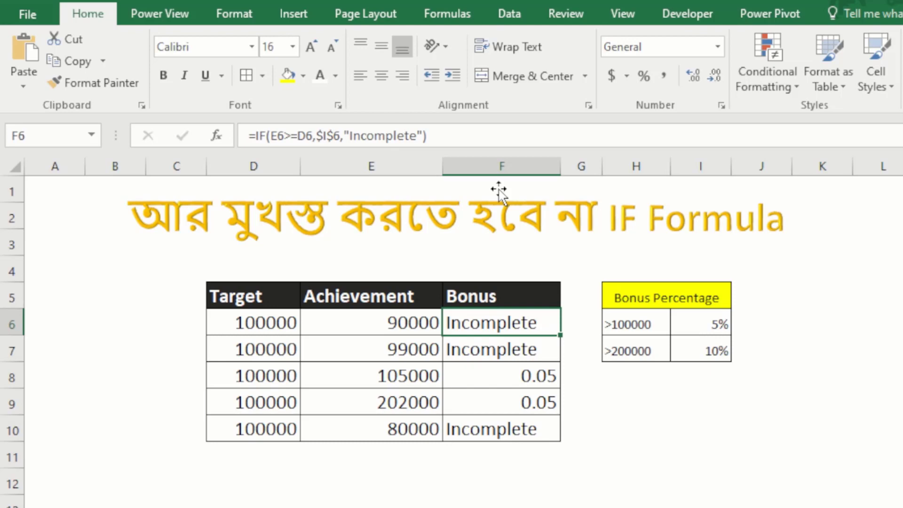
click(386, 329)
click(492, 327)
click(503, 381)
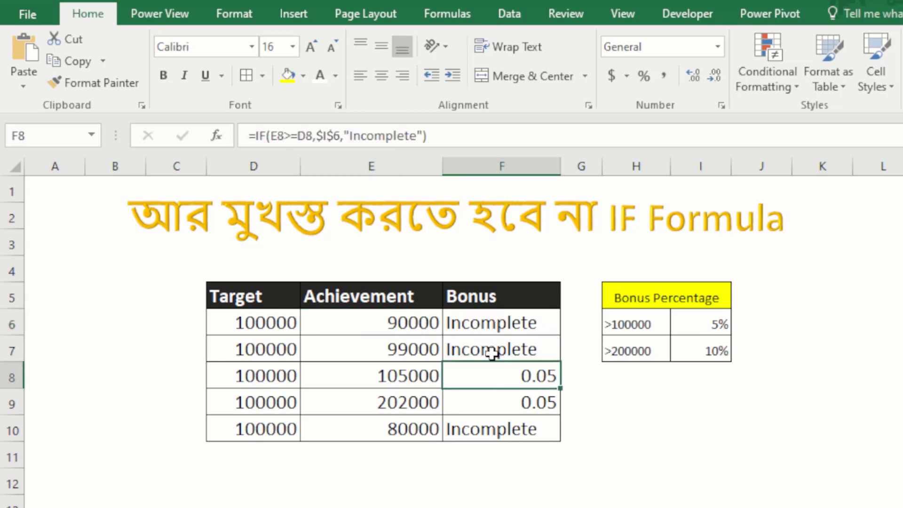
click(495, 326)
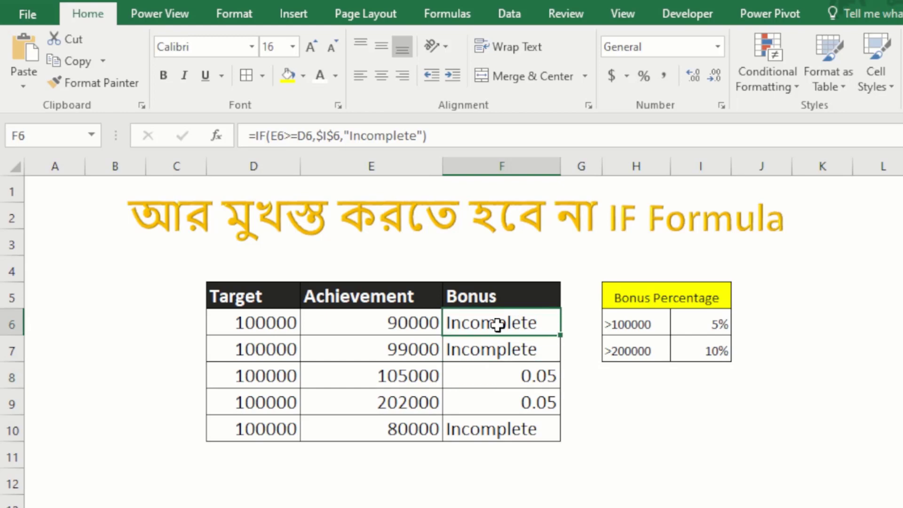
- Edit F6's formula in the formula bar to =IF(E6>=D6,E6*$I$6,"Incomplete")
click(341, 136)
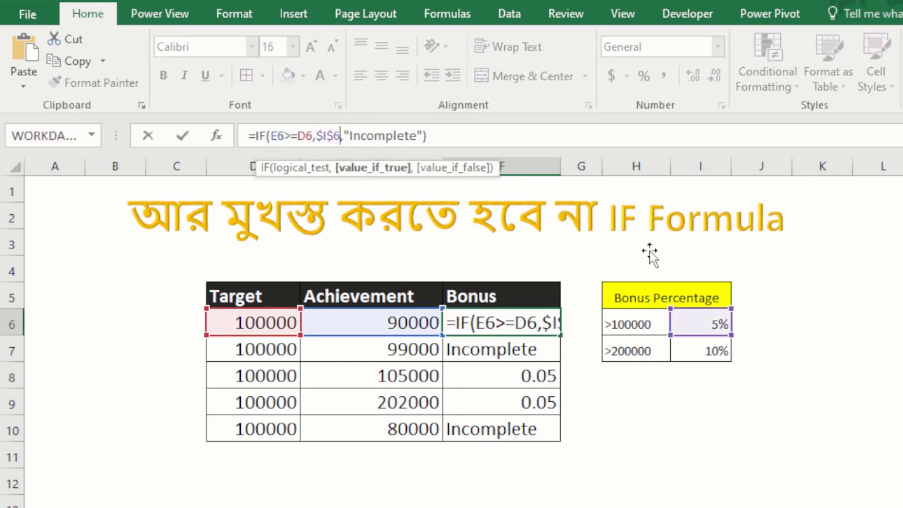
click(317, 137)
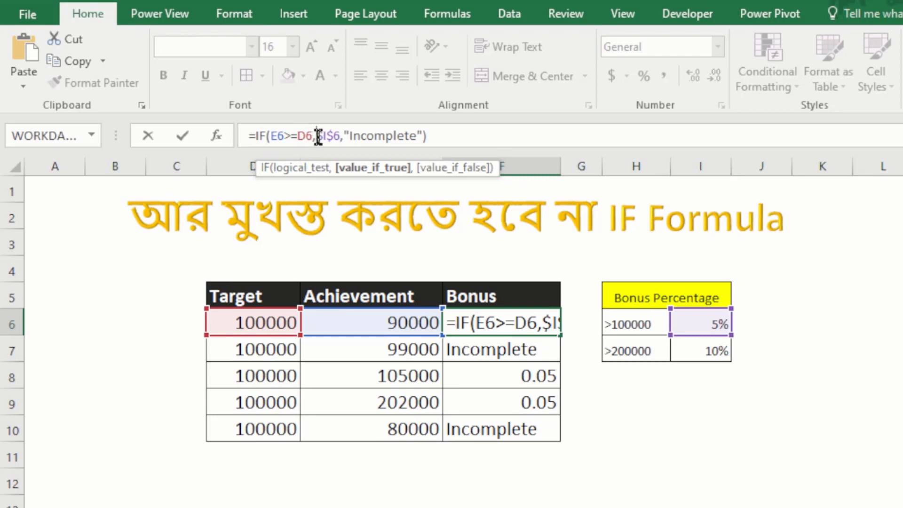
click(349, 316)
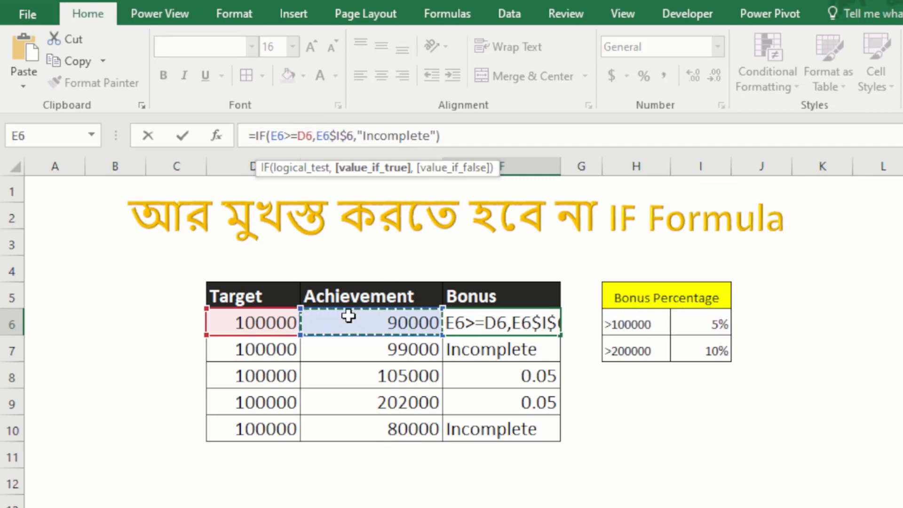
text(*)
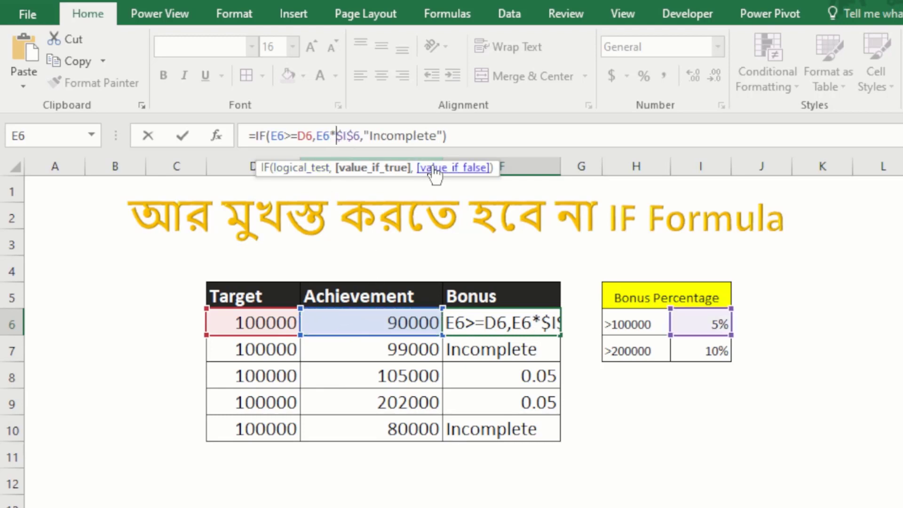
key(Return)
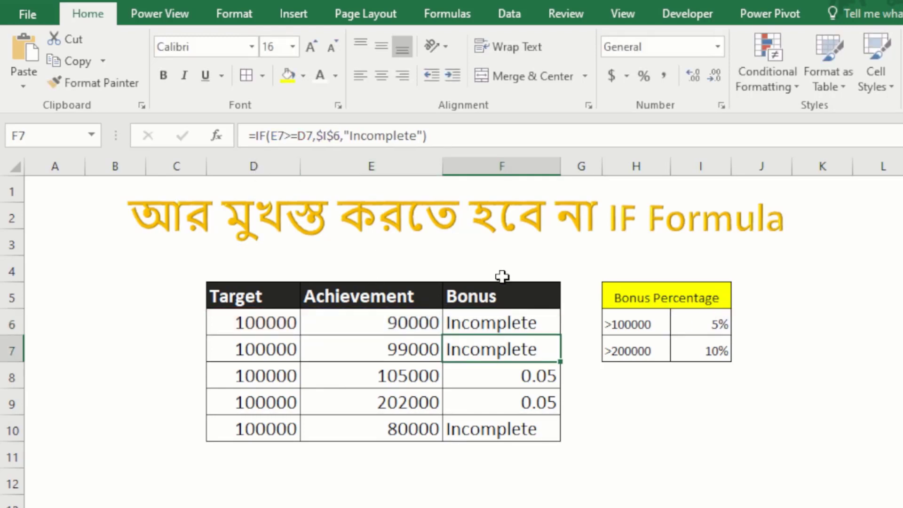
- Fill the corrected formula down to F10 and check the 5250 and 10100 bonuses in F8–F10
click(510, 322)
drag(562, 337, 559, 435)
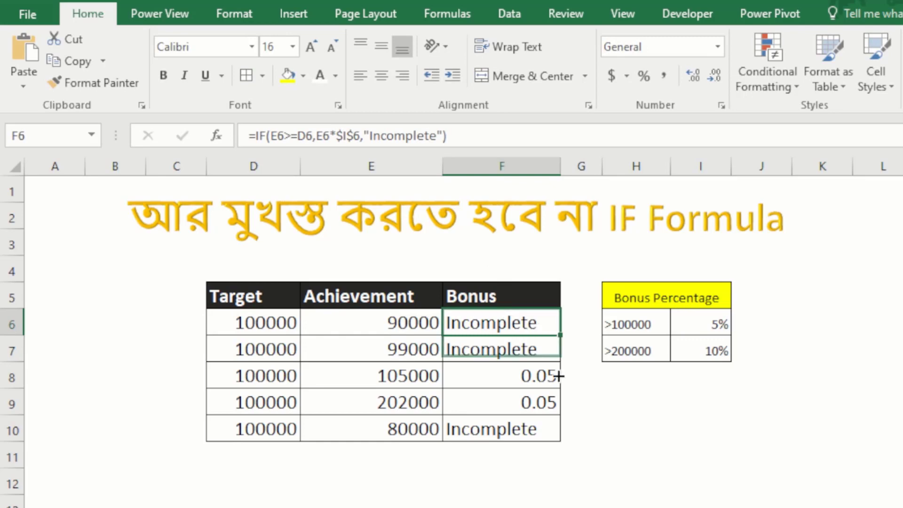
click(537, 379)
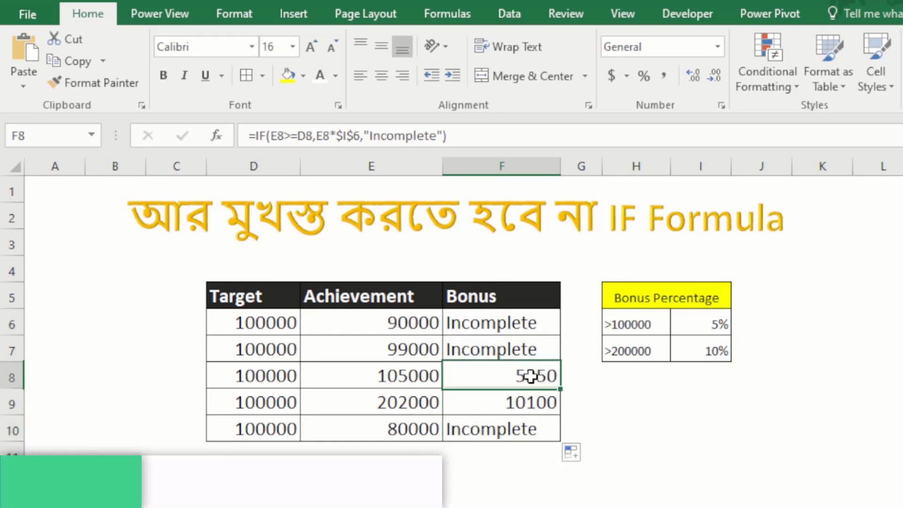
click(407, 373)
click(509, 378)
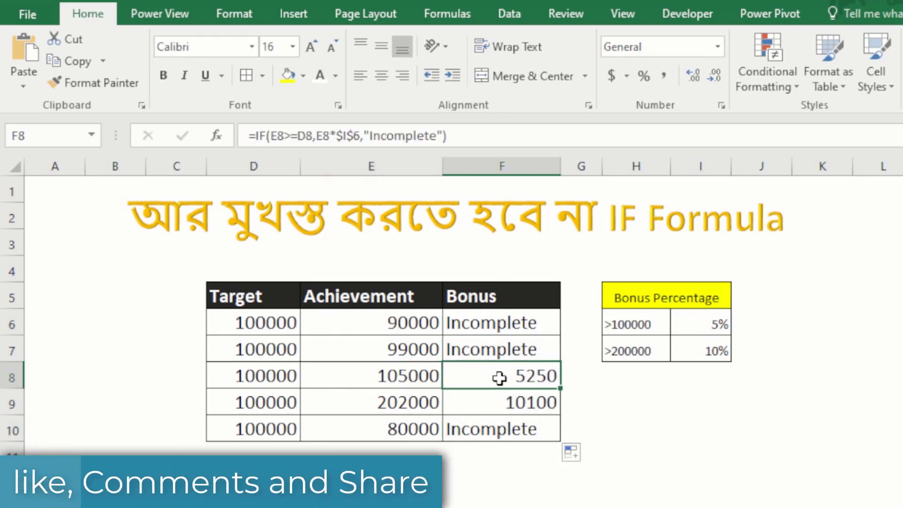
click(519, 426)
click(524, 371)
click(517, 401)
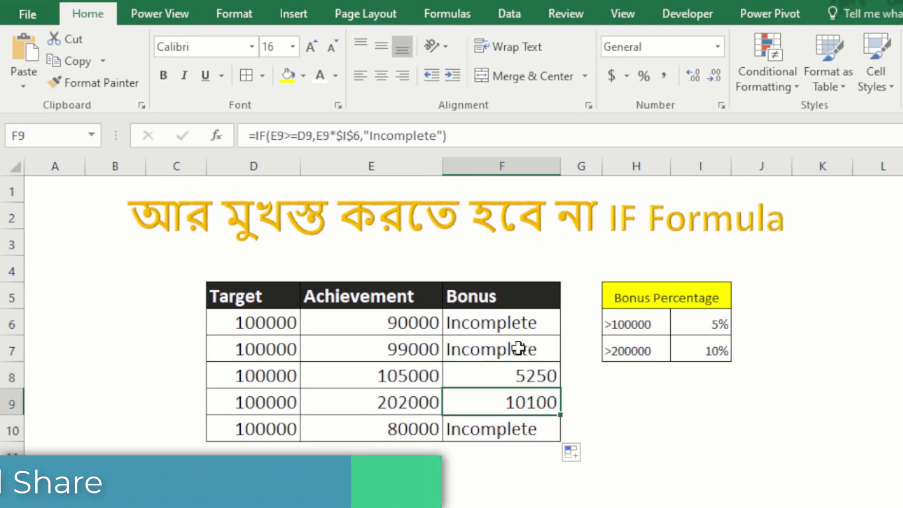